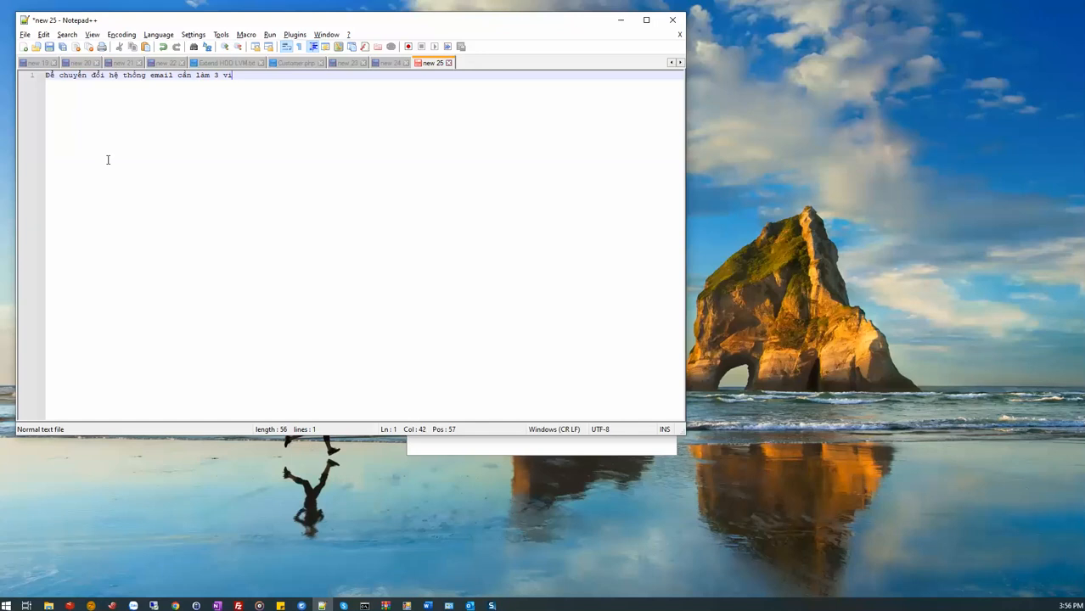
pyautogui.press('Return')
pyautogui.write('1')
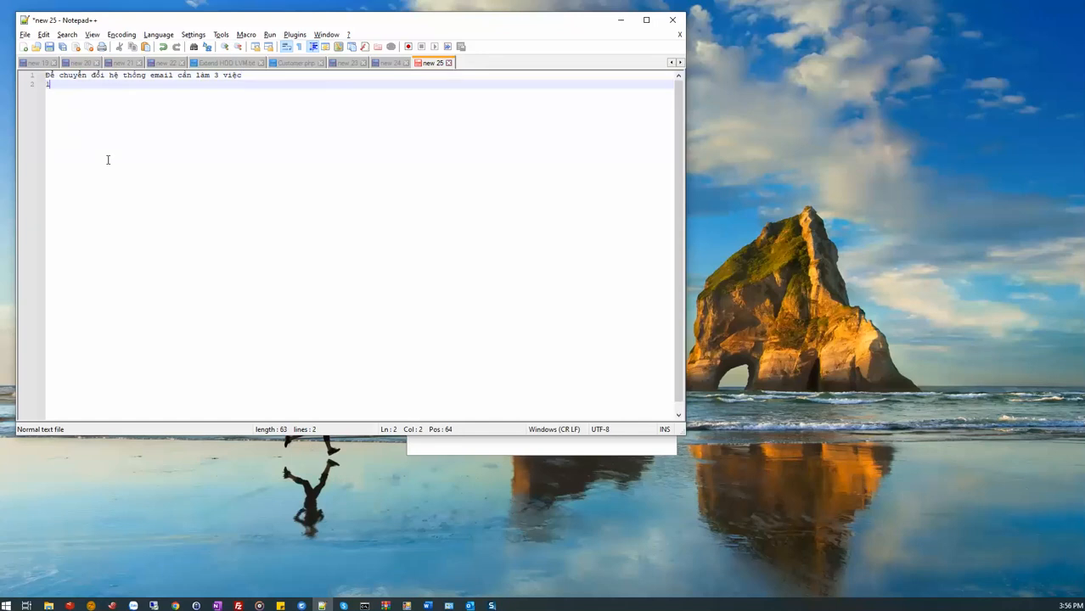
pyautogui.write(': Download ')
pyautogui.write('toàn bo')
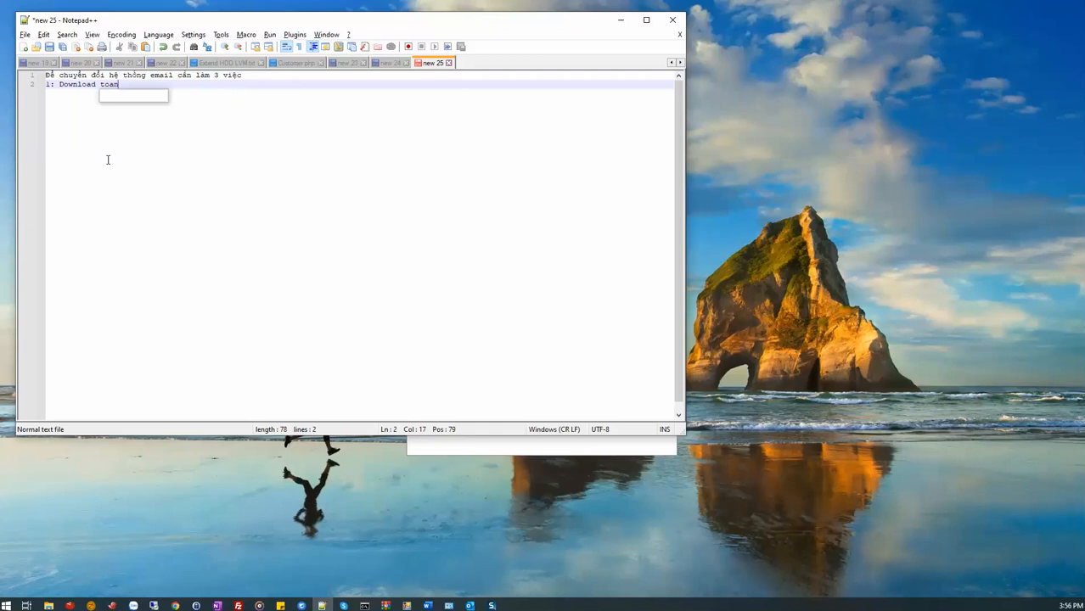
pyautogui.write(' e')
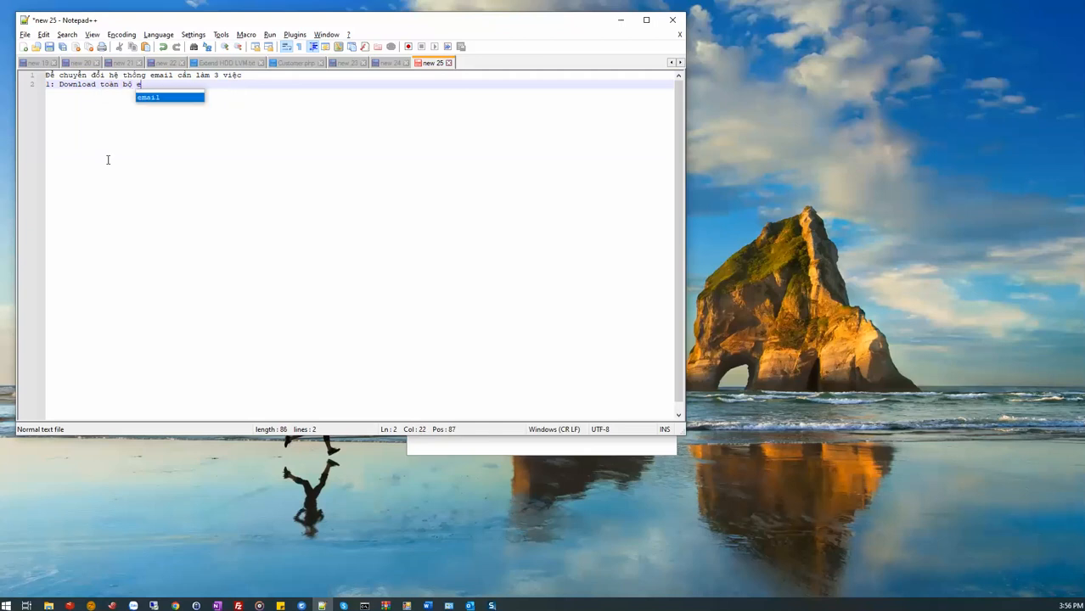
pyautogui.write('mail cũ từ hệ')
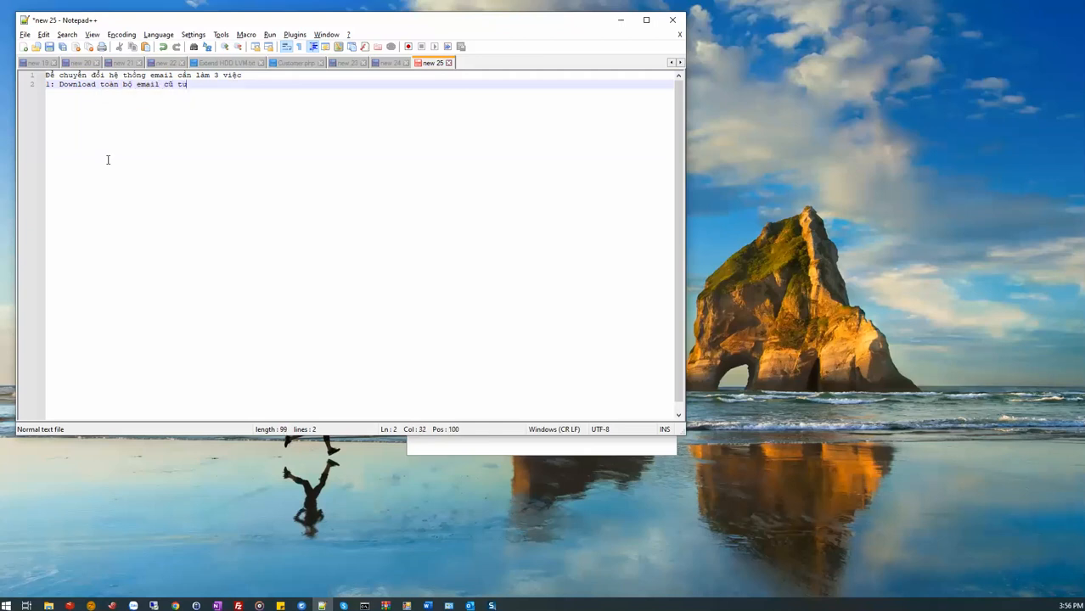
pyautogui.write(' thống email @loffice.')
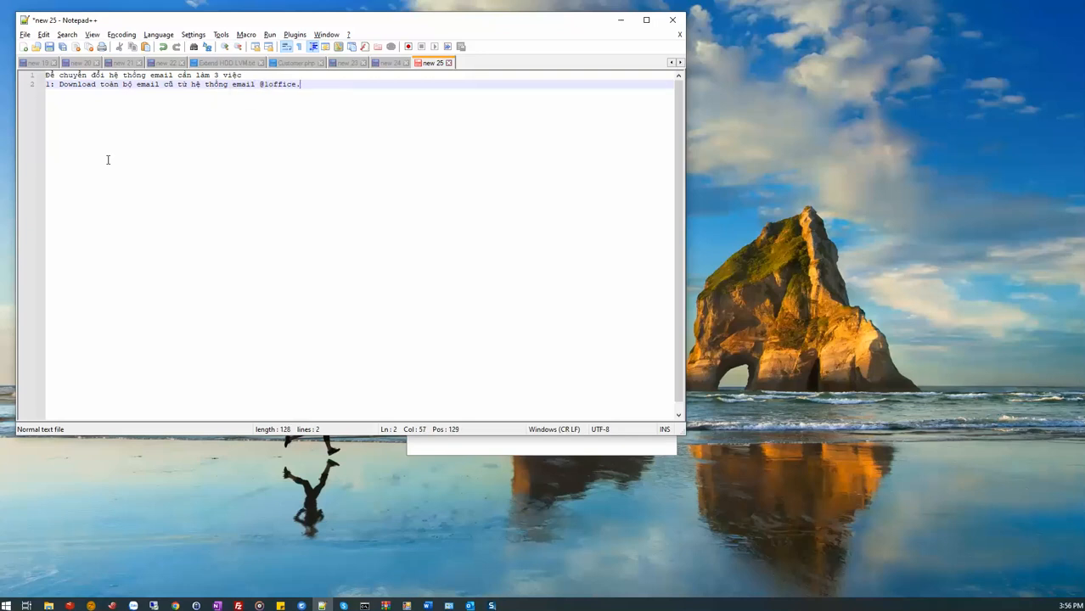
pyautogui.write('vn (gmai')
pyautogui.write('l) vê')
pyautogui.write(' outlook b')
pyautogui.write('ằng ')
pyautogui.write('gia')
pyautogui.write('o ')
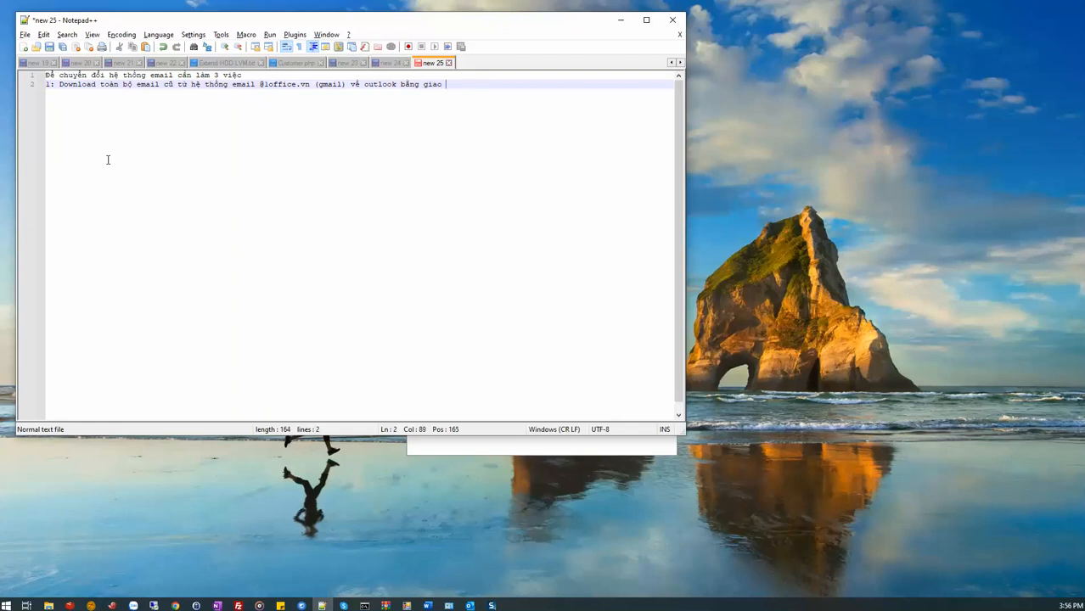
pyautogui.write('thưc')
pyautogui.write(' pop')
pyautogui.write('3(Lưu')
pyautogui.write(' ý:')
pyautogui.write(' Pop')
pyautogui.write('3 ')
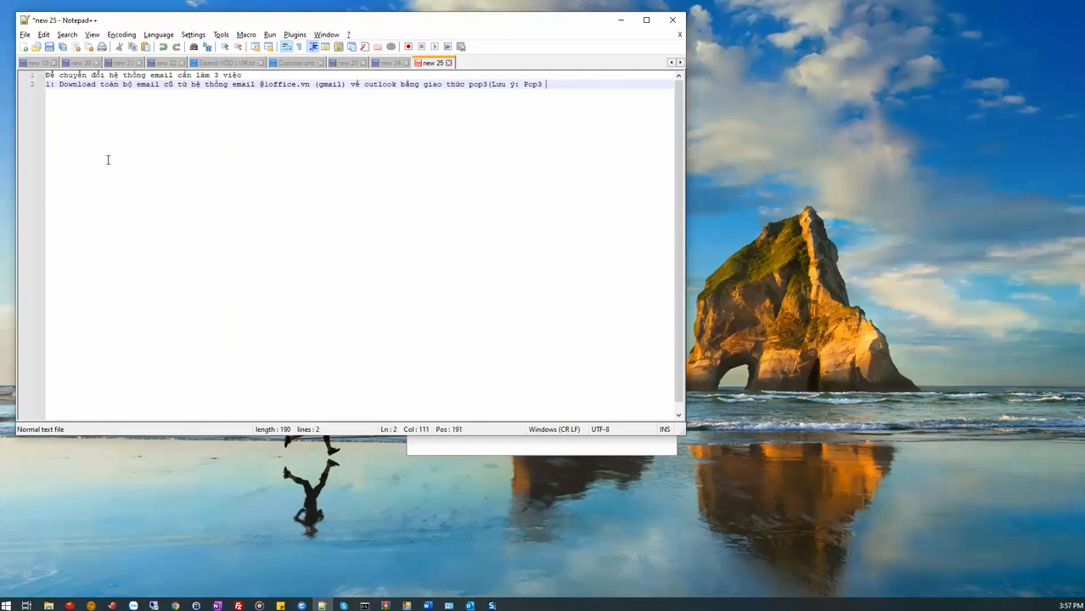
pyautogui.write('mới có the')
pyautogui.write(' lưu lại')
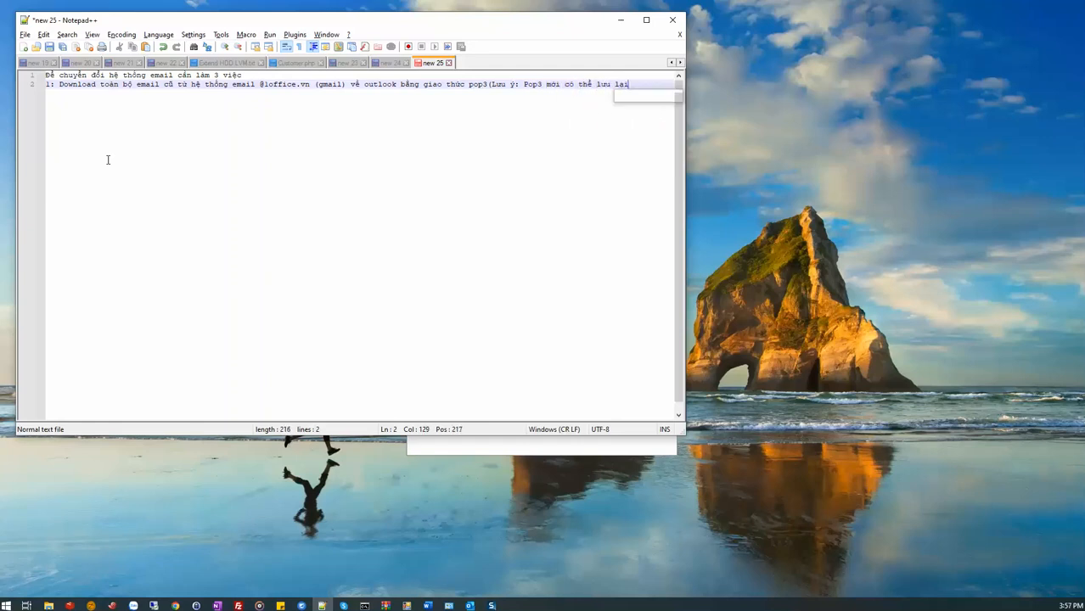
pyautogui.write(' trên máy')
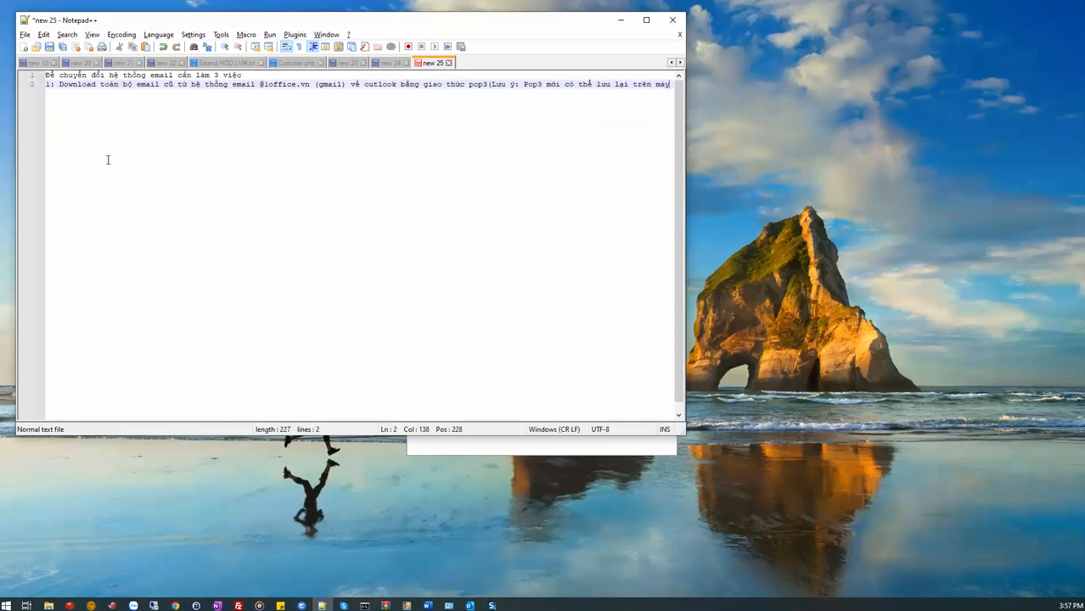
pyautogui.write(' tính sau ')
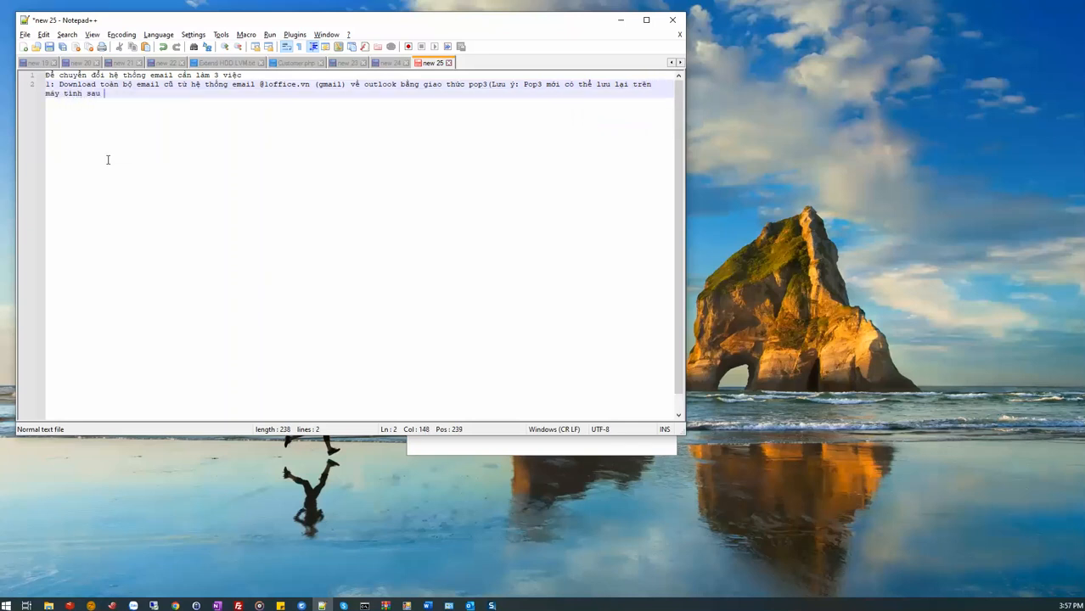
pyautogui.write('khi em')
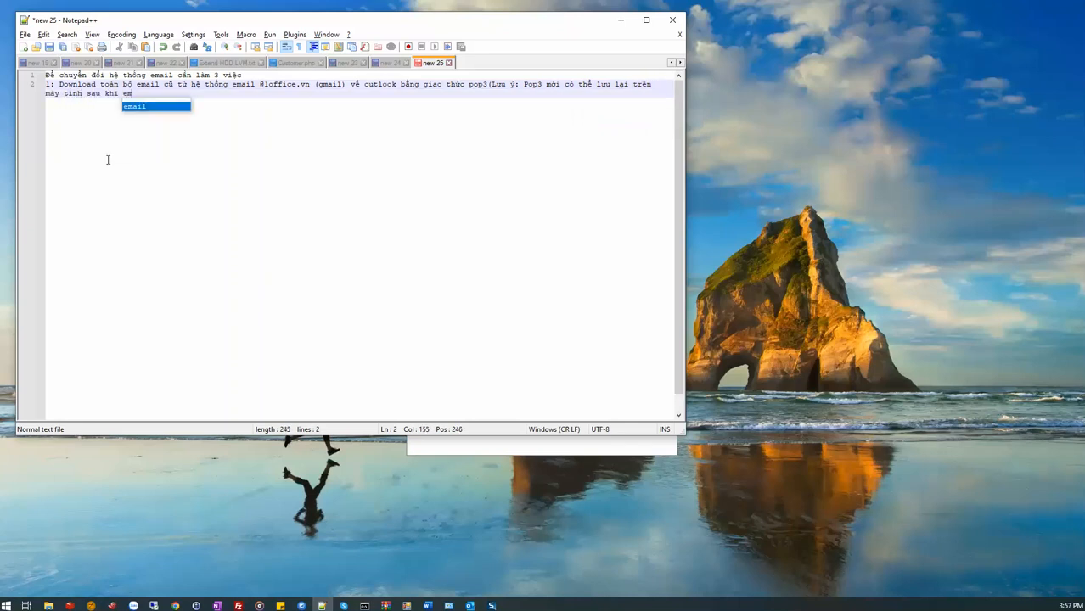
pyautogui.write('i')
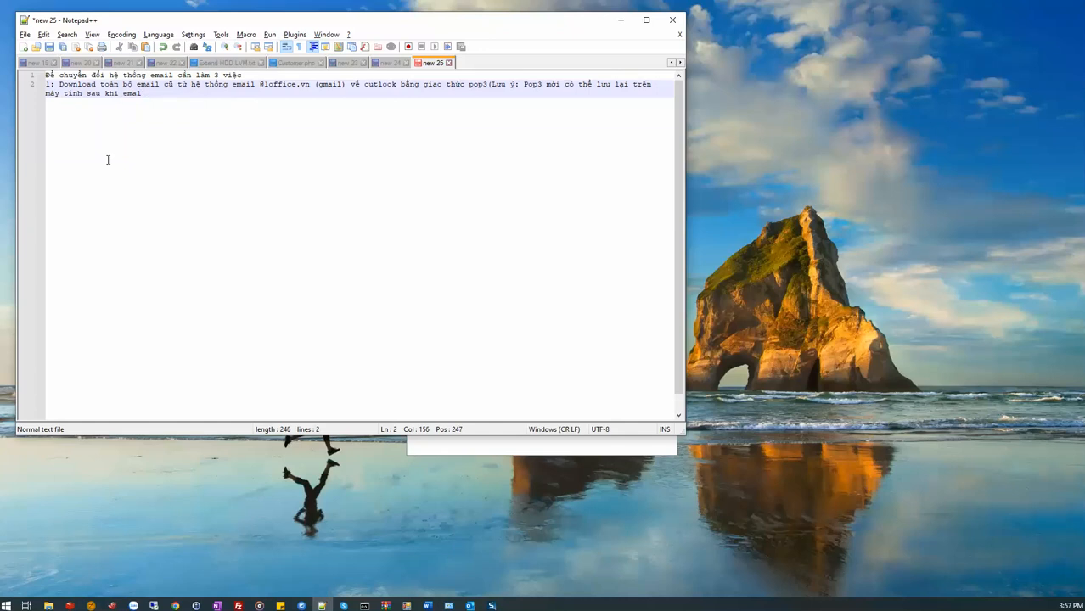
pyautogui.write('il đã bị xóa và có t')
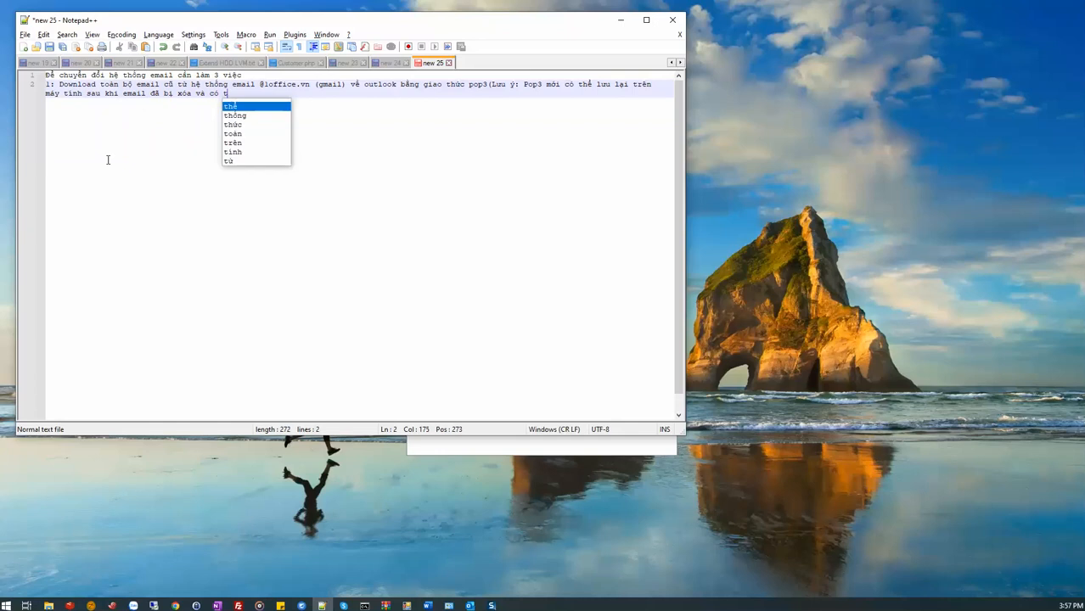
pyautogui.write('hể dùng lại ')
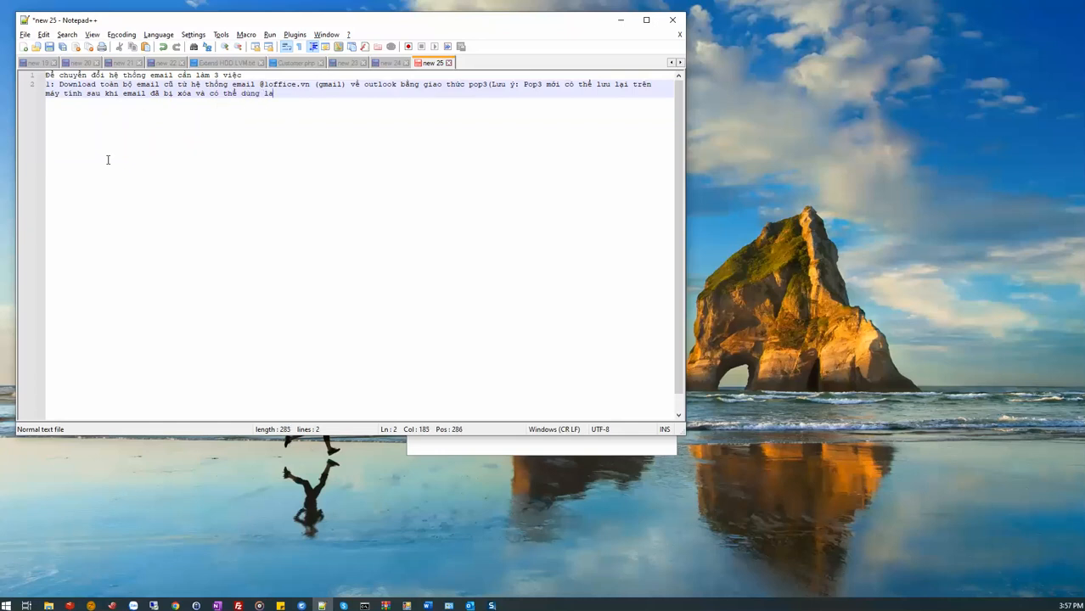
pyautogui.write('sau này)')
# Complete the note with "email đã bị xóa và có thể dùng lại sau này)" and begin a new line.
pyautogui.press('Return')
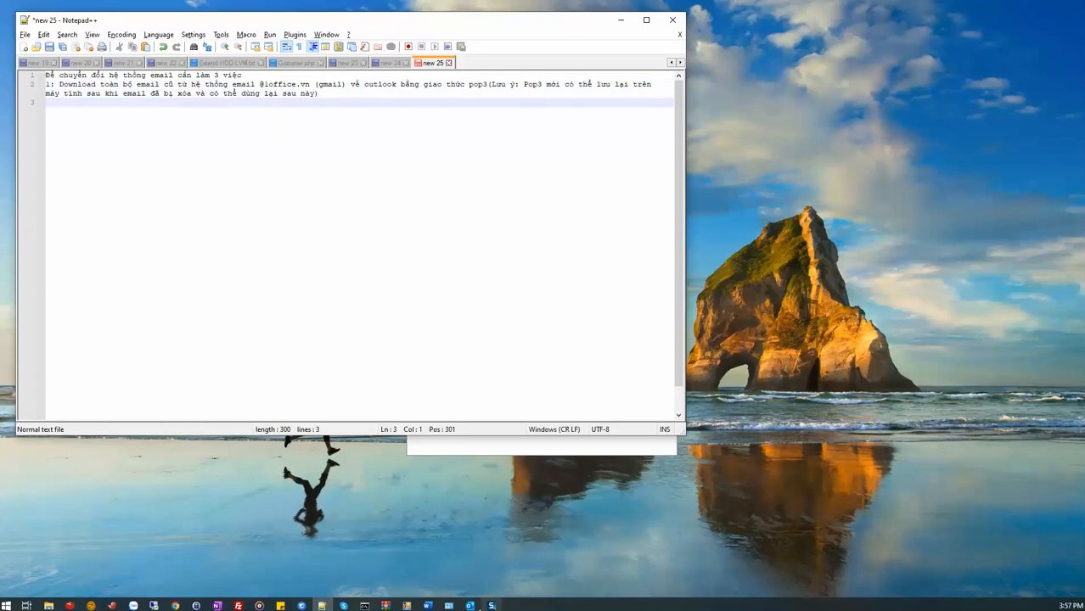
# Switch to the Outlook account setup window and change the email address to the user's 1office.vn account.
pyautogui.click(470, 605)
pyautogui.click(482, 323)
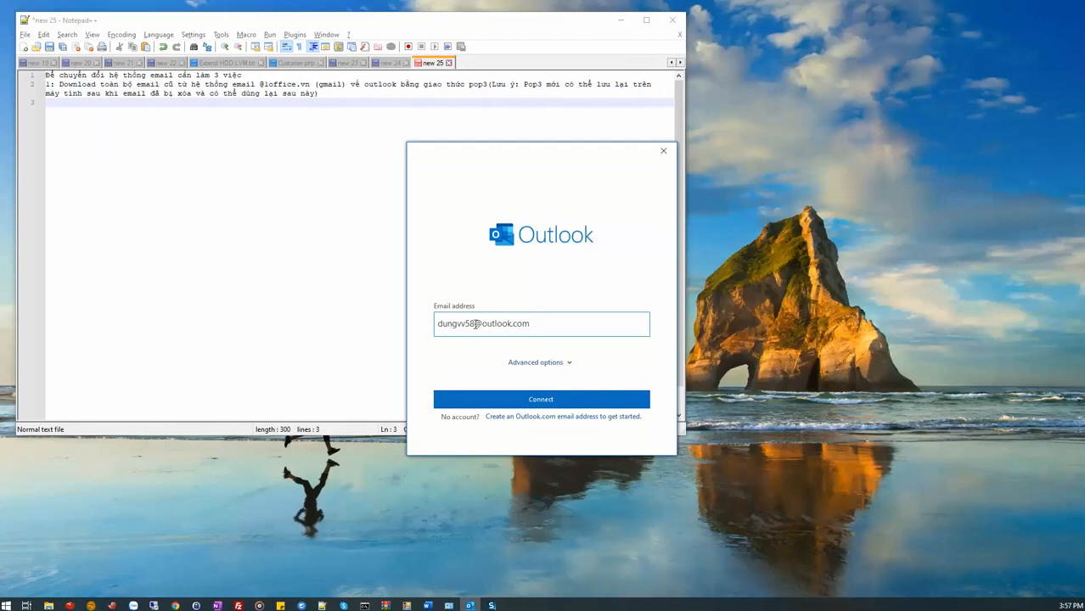
pyautogui.moveTo(467, 322); pyautogui.dragTo(565, 321)
pyautogui.write('@1office.vn')
# Choose to set up the account manually, continue, and select POP as the account type.
pyautogui.click(533, 363)
pyautogui.click(506, 376)
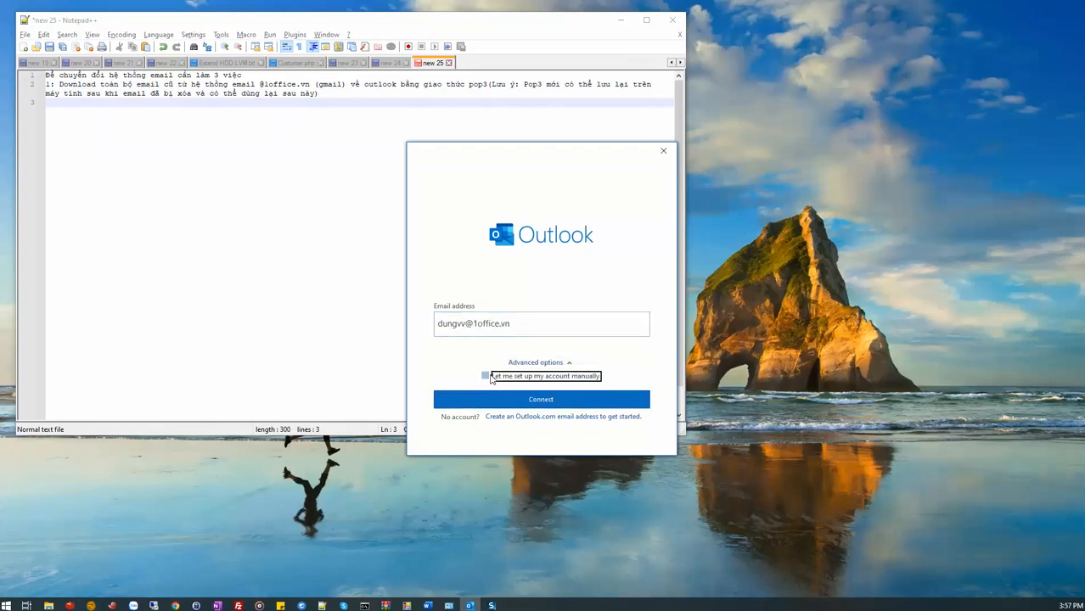
pyautogui.click(501, 397)
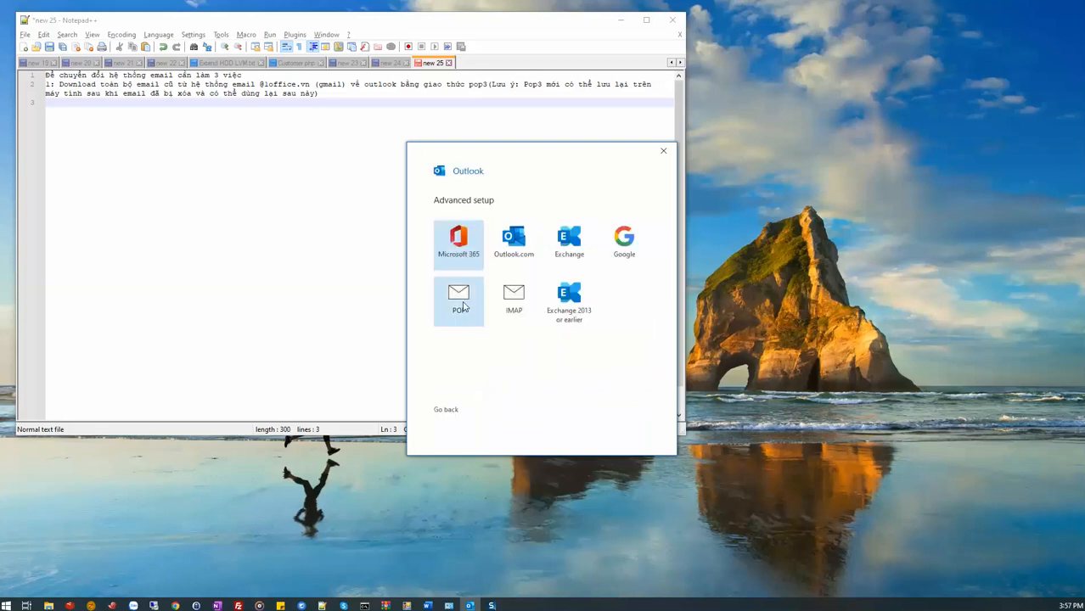
pyautogui.click(463, 306)
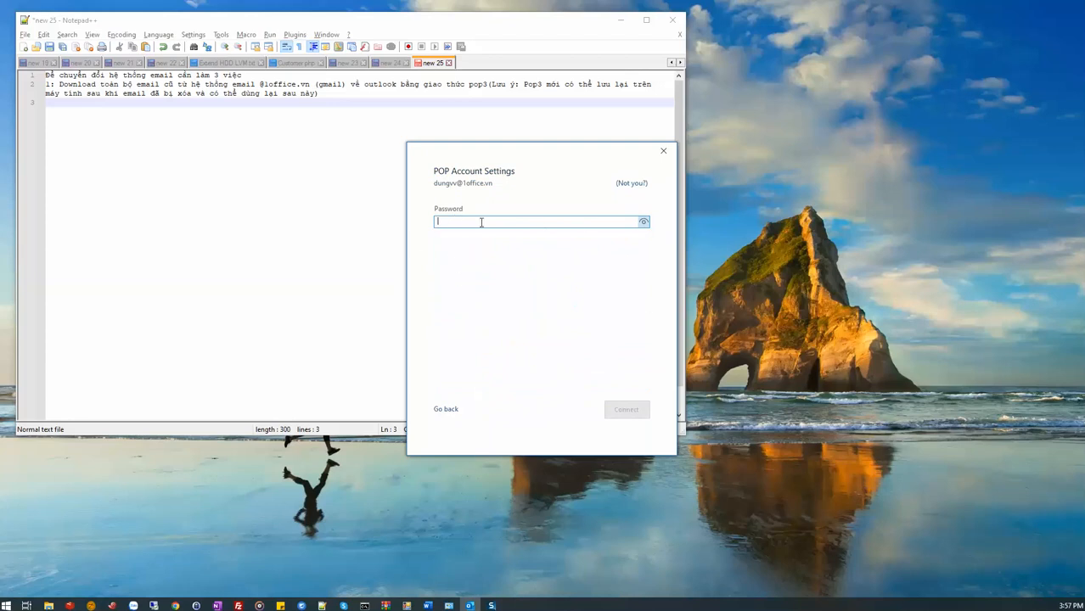
# Enter the POP account password, connect the account, and finish the setup without adding another address.
pyautogui.write('****')
pyautogui.press('BackSpace')
pyautogui.press('BackSpace')
pyautogui.press('BackSpace')
pyautogui.write('*********')
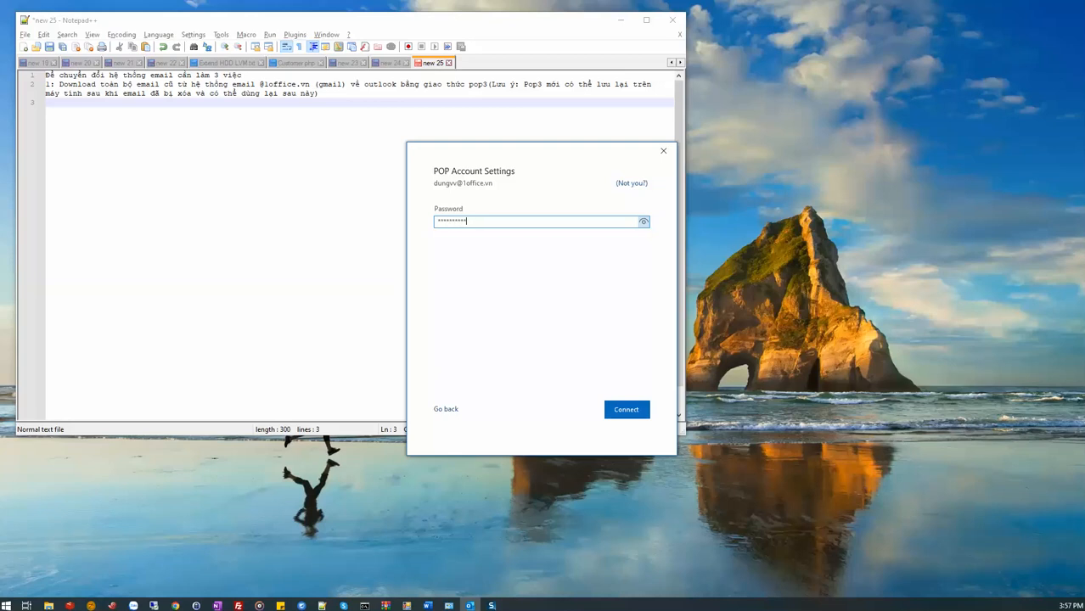
pyautogui.hotkey('ctrl', 'a')
pyautogui.write('*')
pyautogui.click(626, 411)
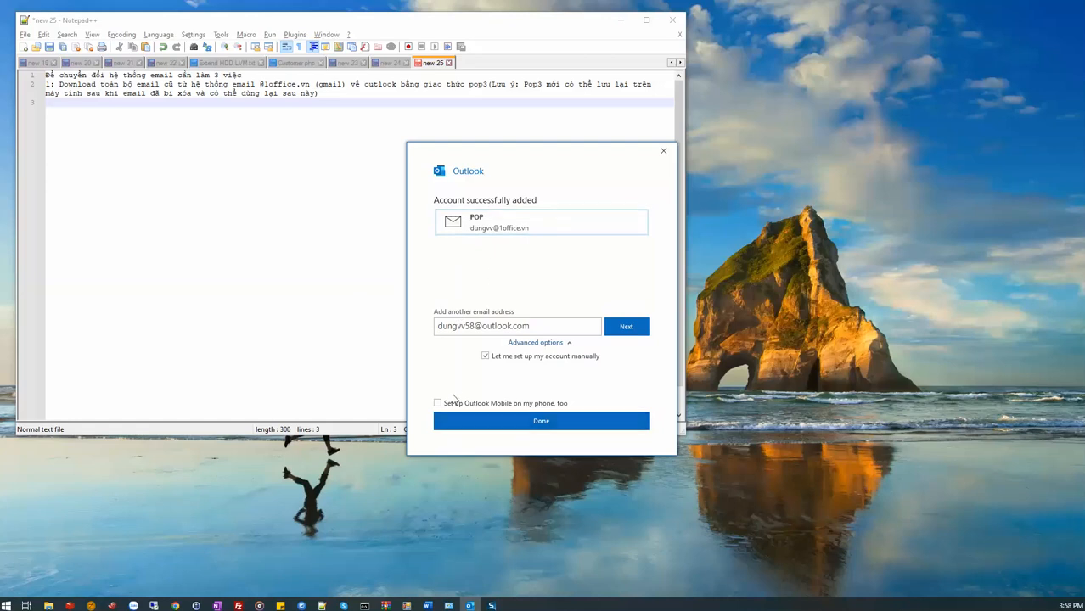
pyautogui.click(499, 422)
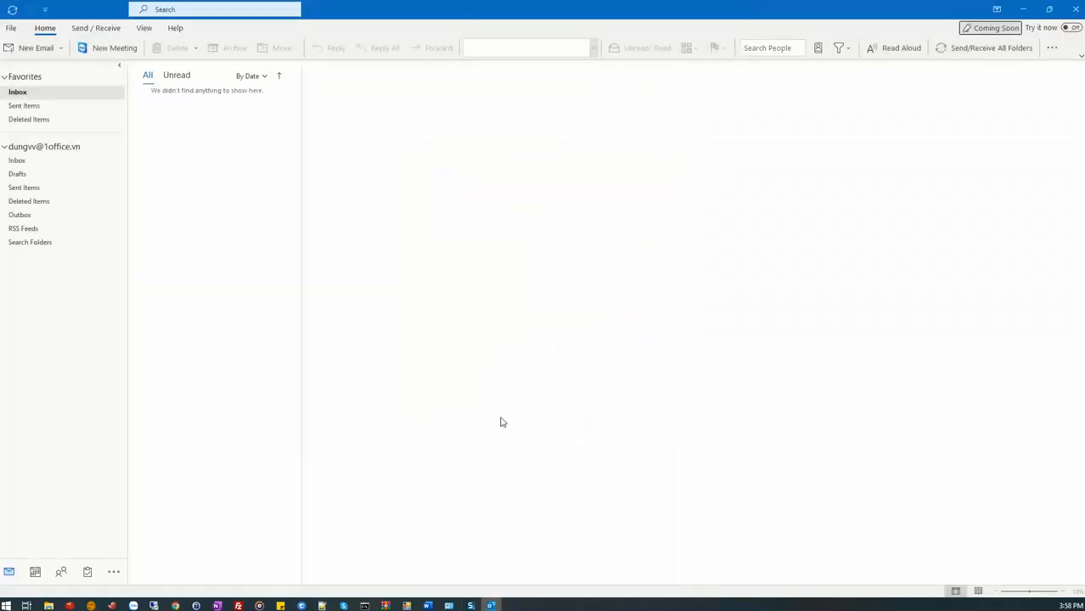
pyautogui.click(208, 142)
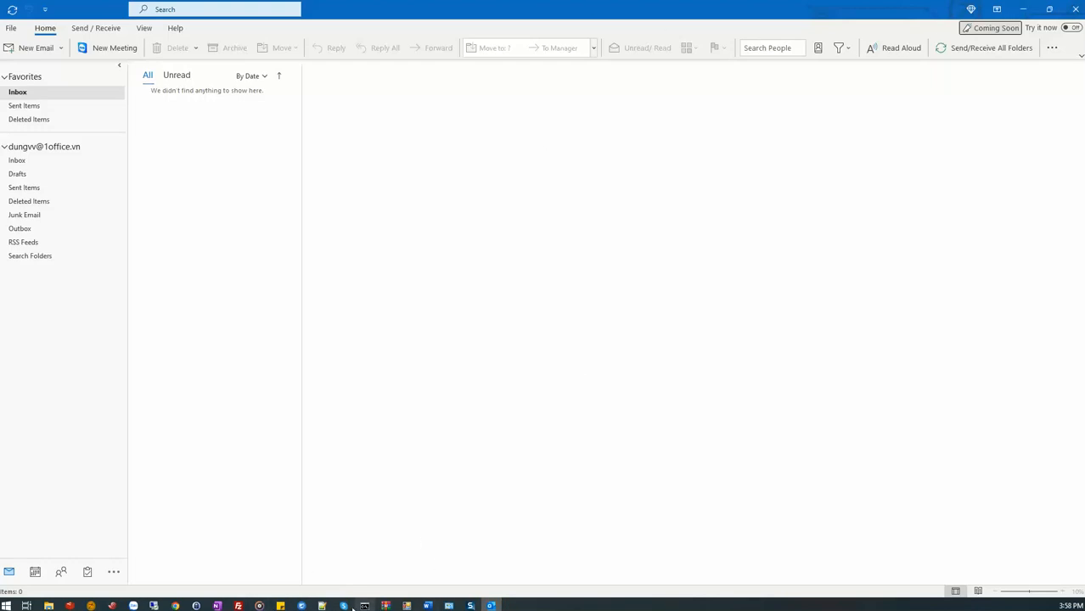
# Switch back to the Notepad++ notes and add the line "- Cần kích hoạt cho phép pop và tải toàn bộ email về".
pyautogui.click(321, 606)
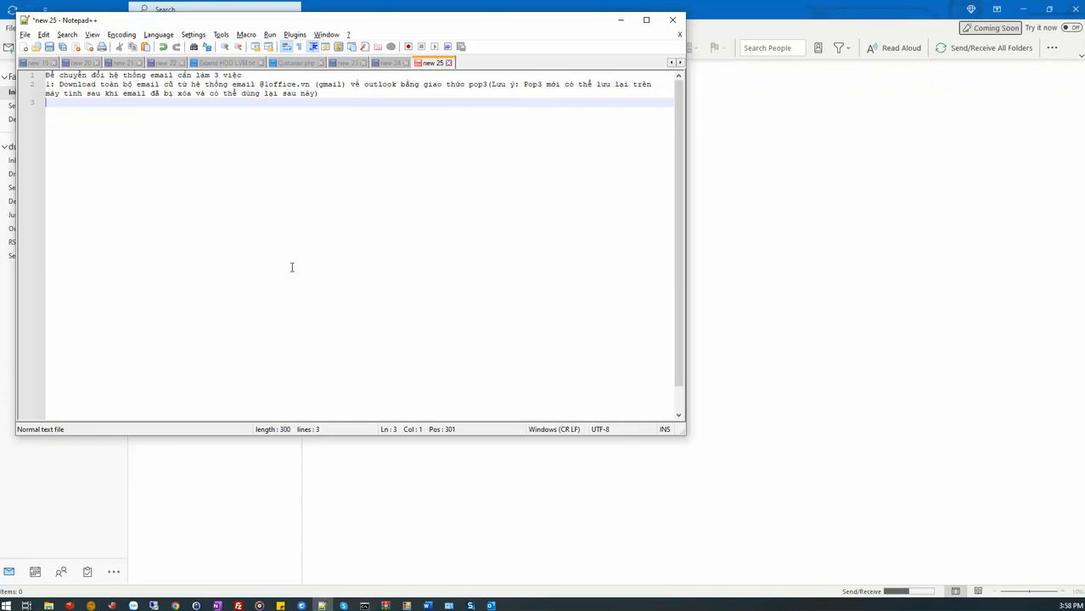
pyautogui.write('Cán kích hoạt')
pyautogui.write(' cho phép')
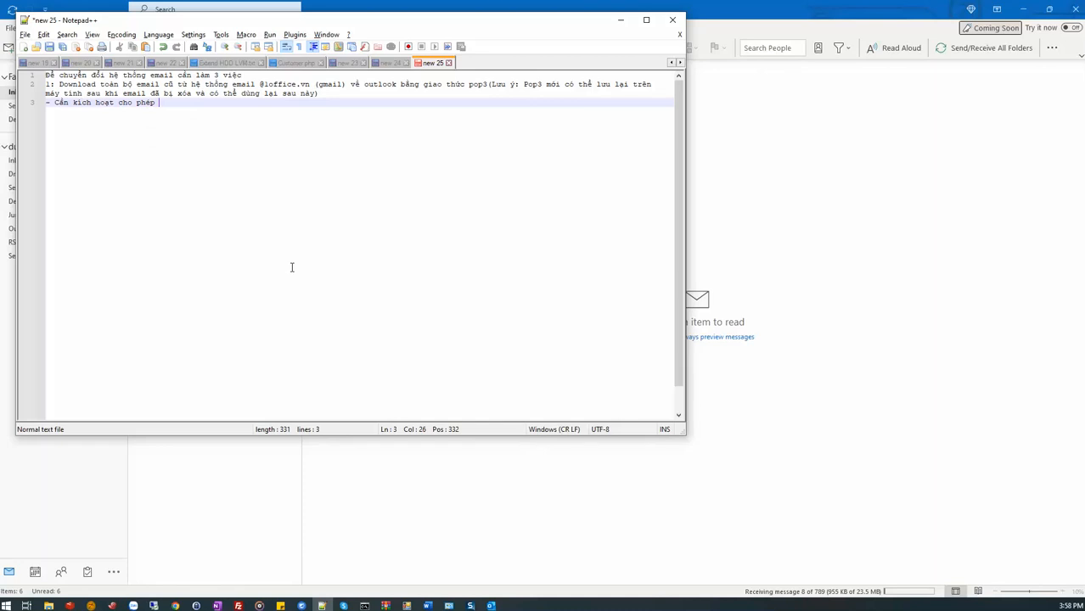
pyautogui.write('pop v')
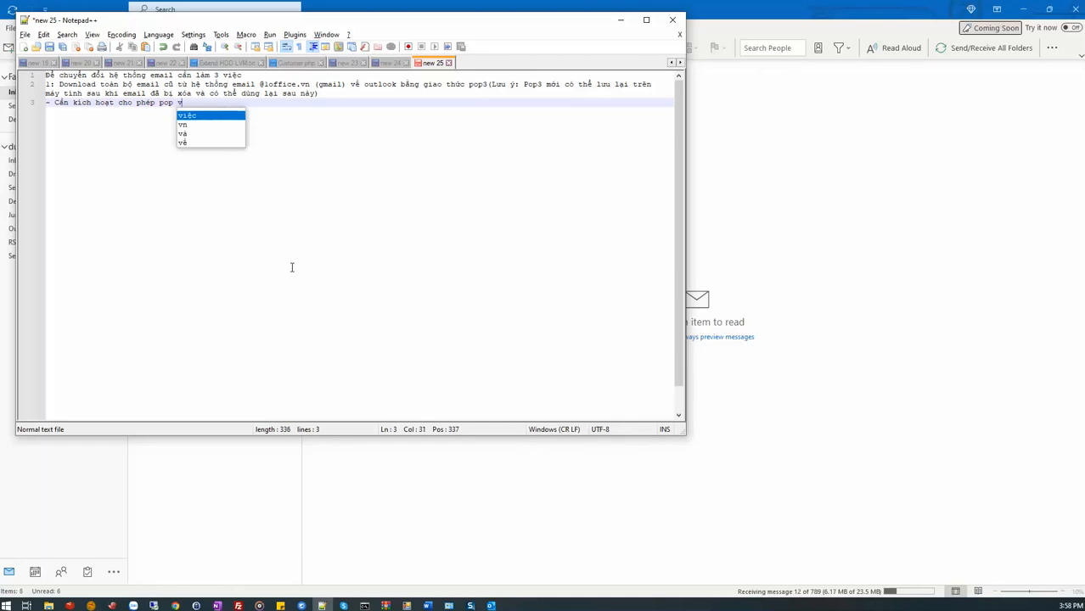
pyautogui.write('à tải toàn b')
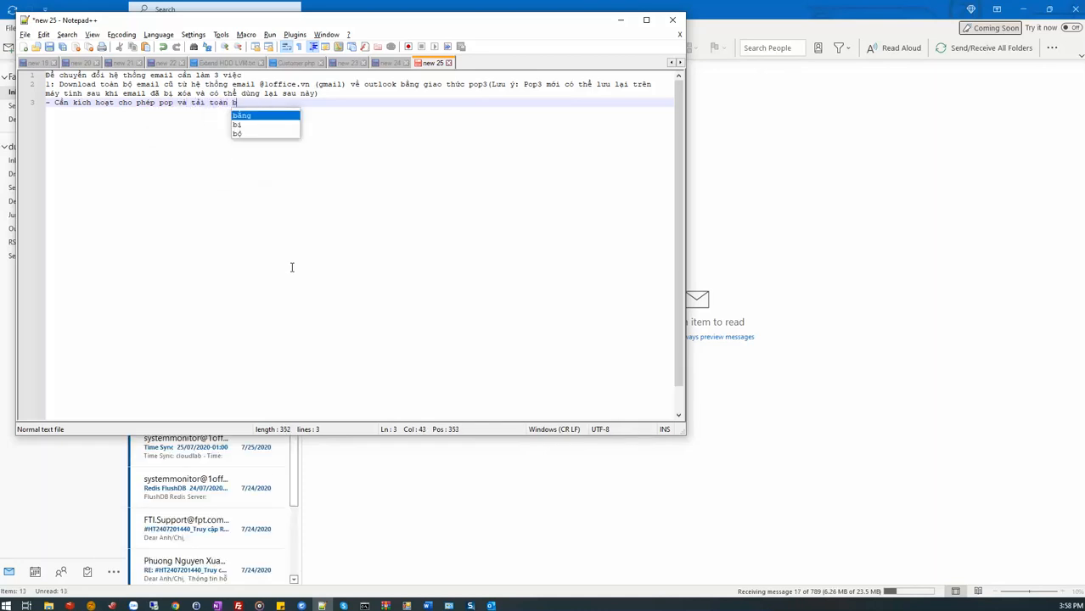
pyautogui.write('ộ email')
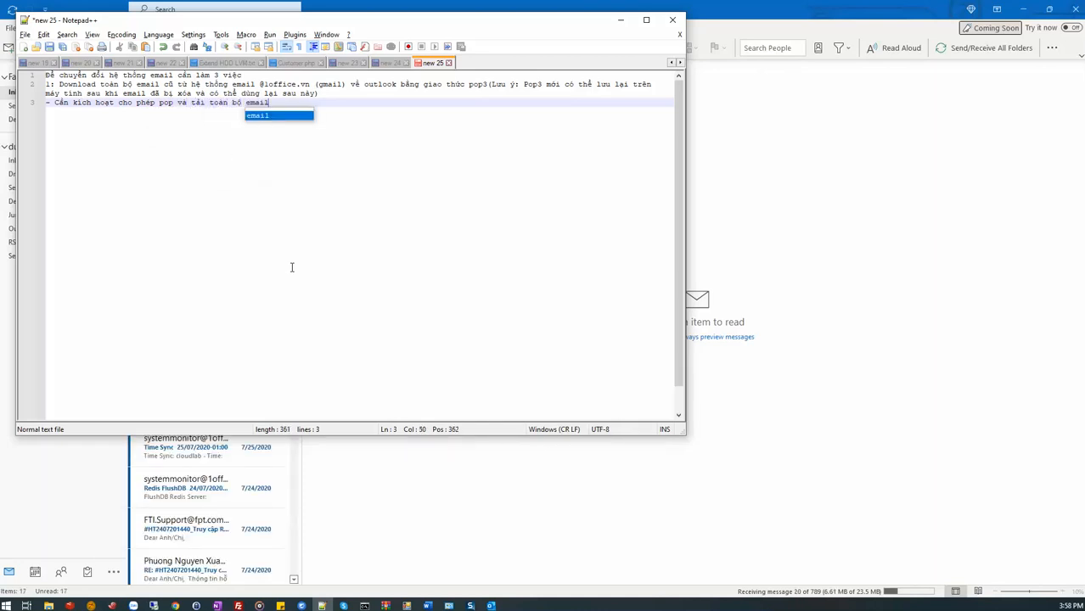
pyautogui.write(' ve')
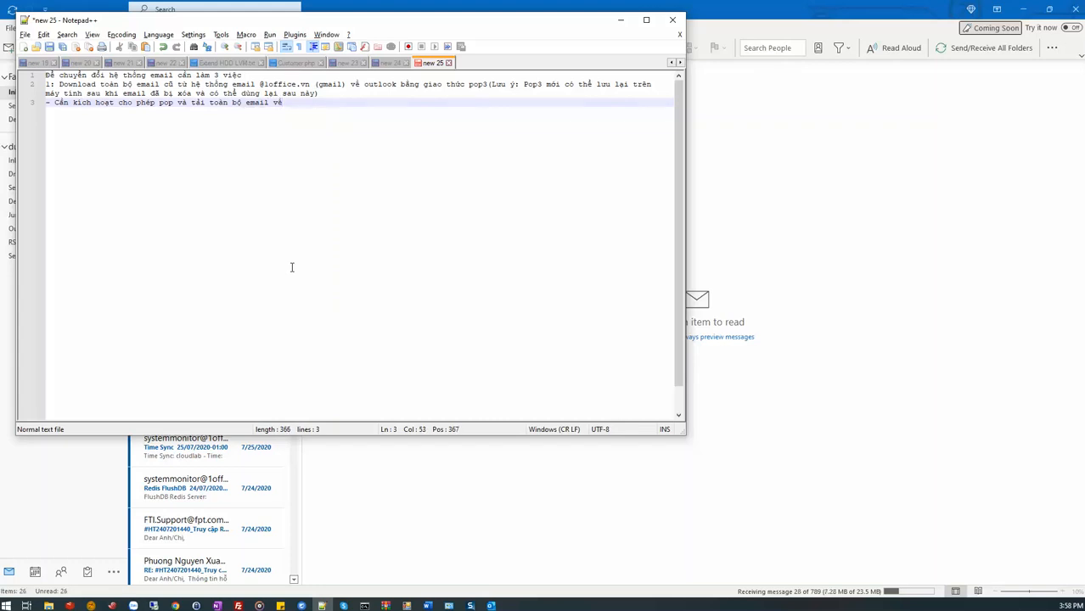
pyautogui.write('( ở đây')
pyautogui.write(' mình d')
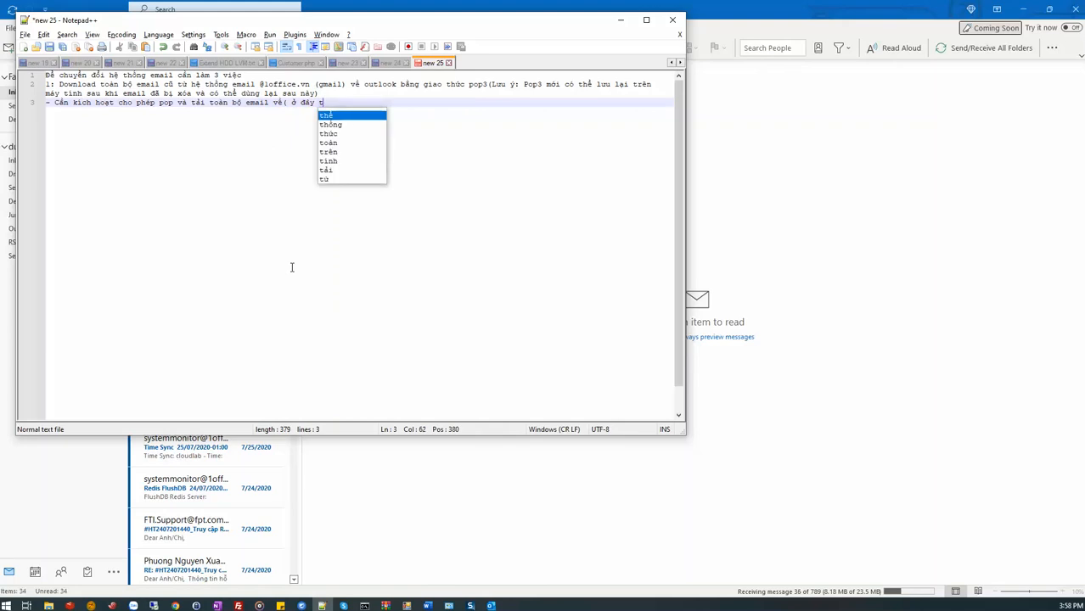
pyautogui.write('đã ')
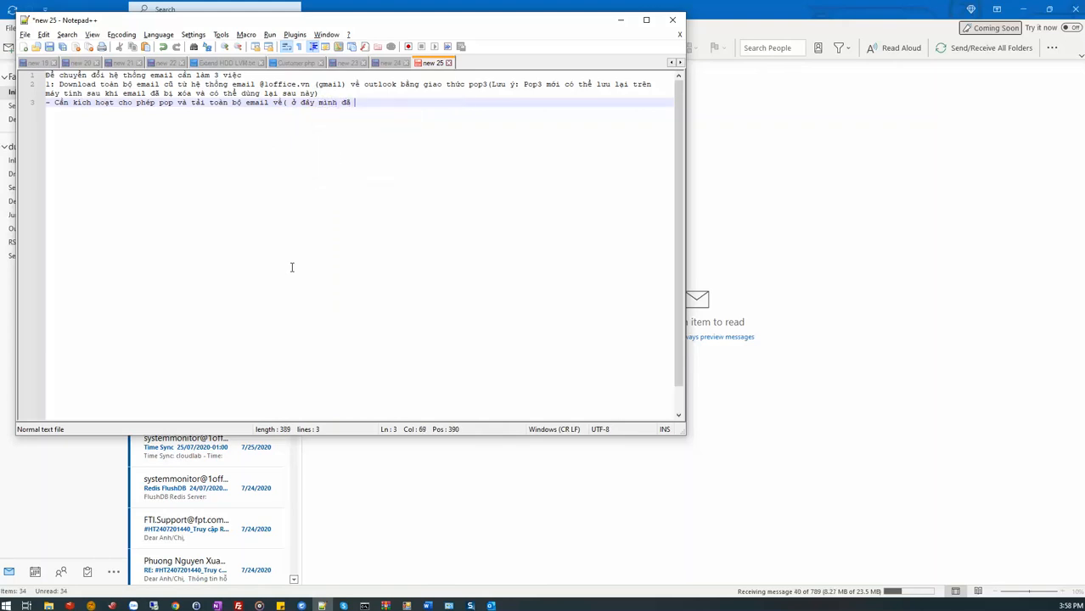
pyautogui.write('kích h')
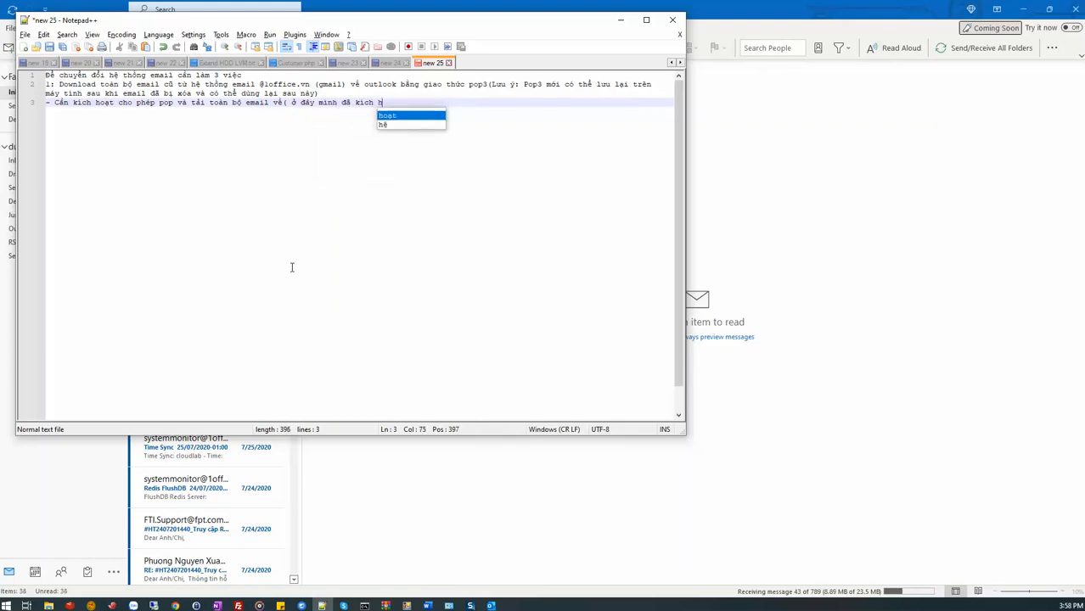
pyautogui.write('oat trước')
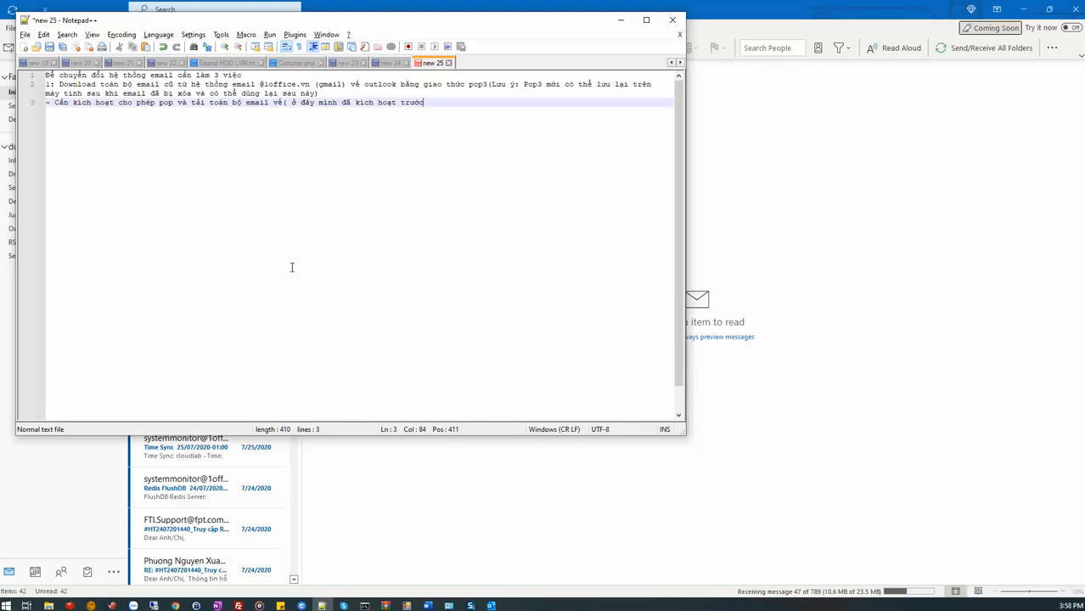
pyautogui.write(' rồi)')
# Switch to Gmail in Chrome and open the full settings page for forwarding and POP/IMAP.
pyautogui.click(175, 606)
pyautogui.click(239, 562)
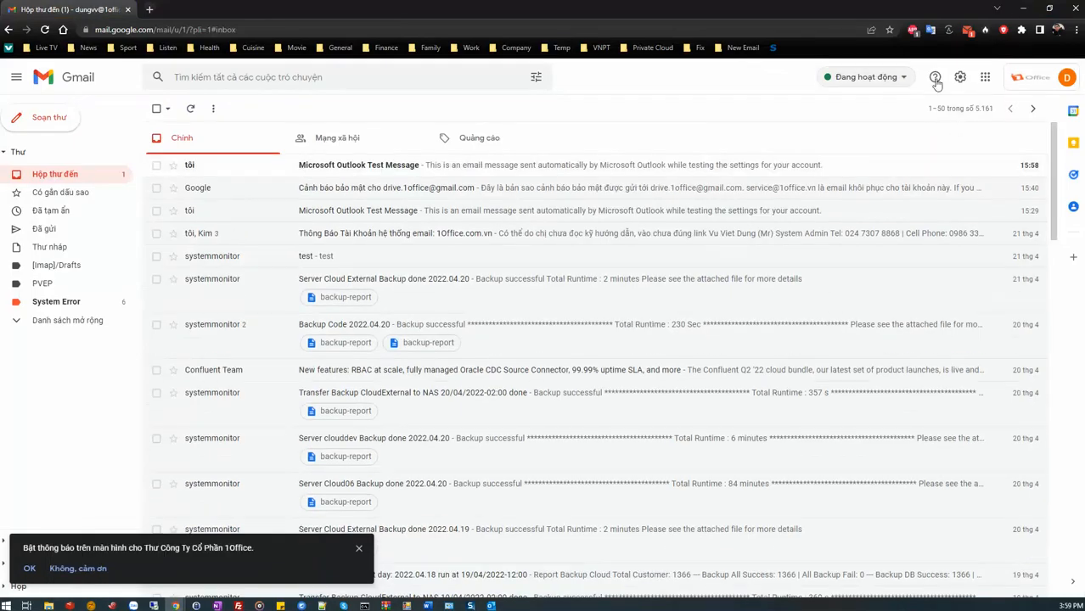
pyautogui.click(985, 76)
pyautogui.click(1019, 81)
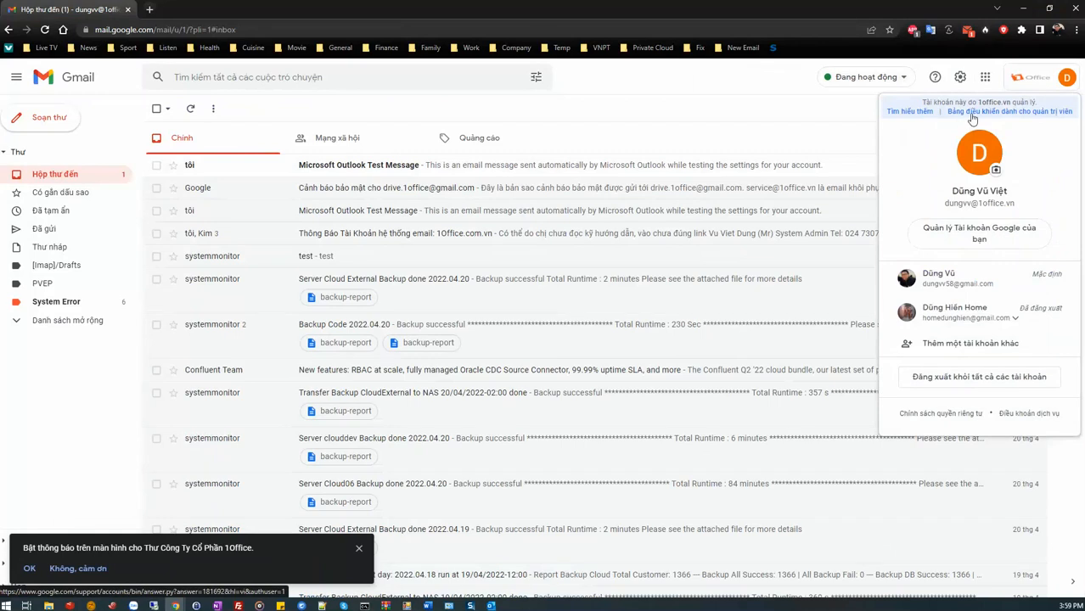
pyautogui.click(862, 107)
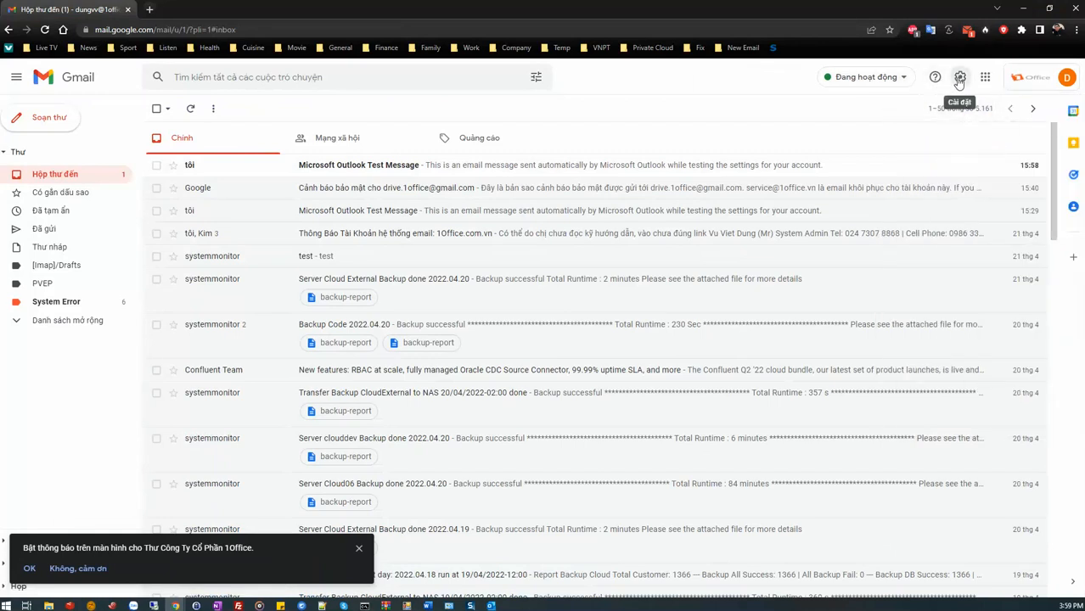
pyautogui.click(960, 78)
pyautogui.click(970, 138)
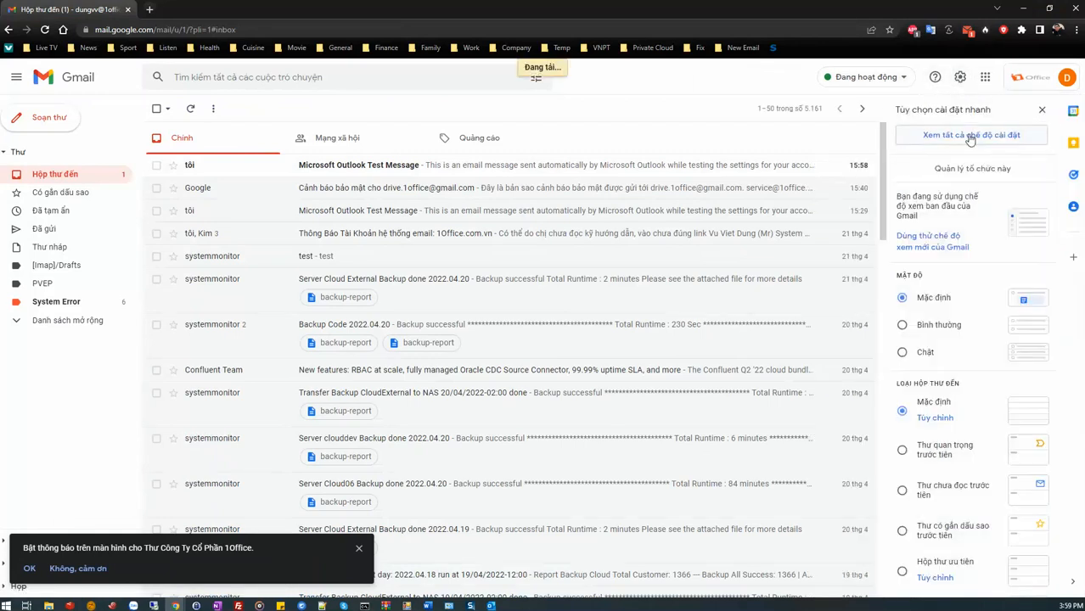
pyautogui.click(478, 135)
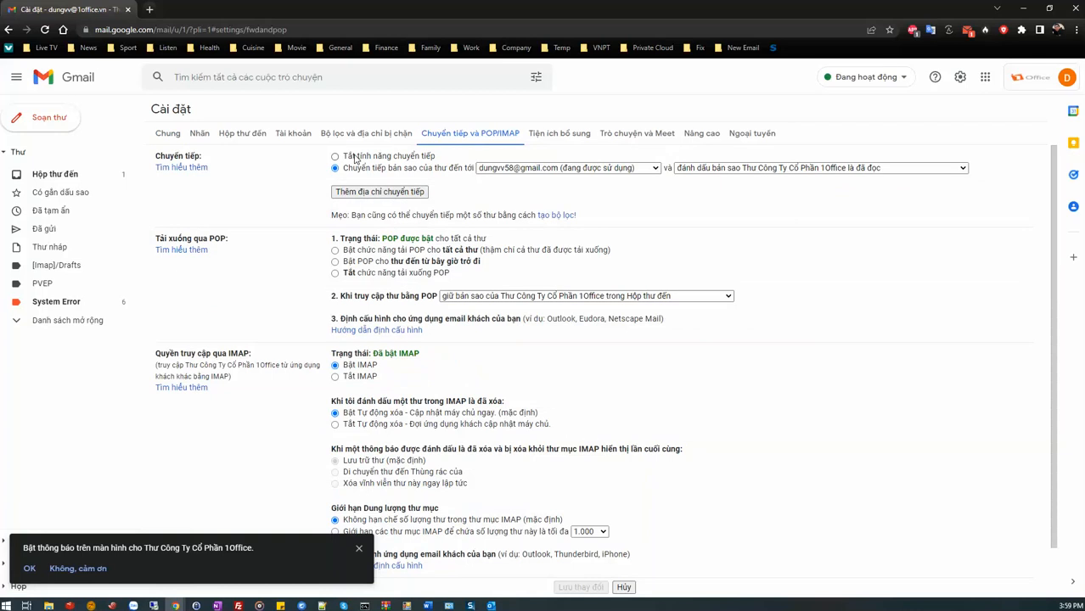
# Enable POP download for all mail, including messages already downloaded, and save the Gmail settings.
pyautogui.click(336, 250)
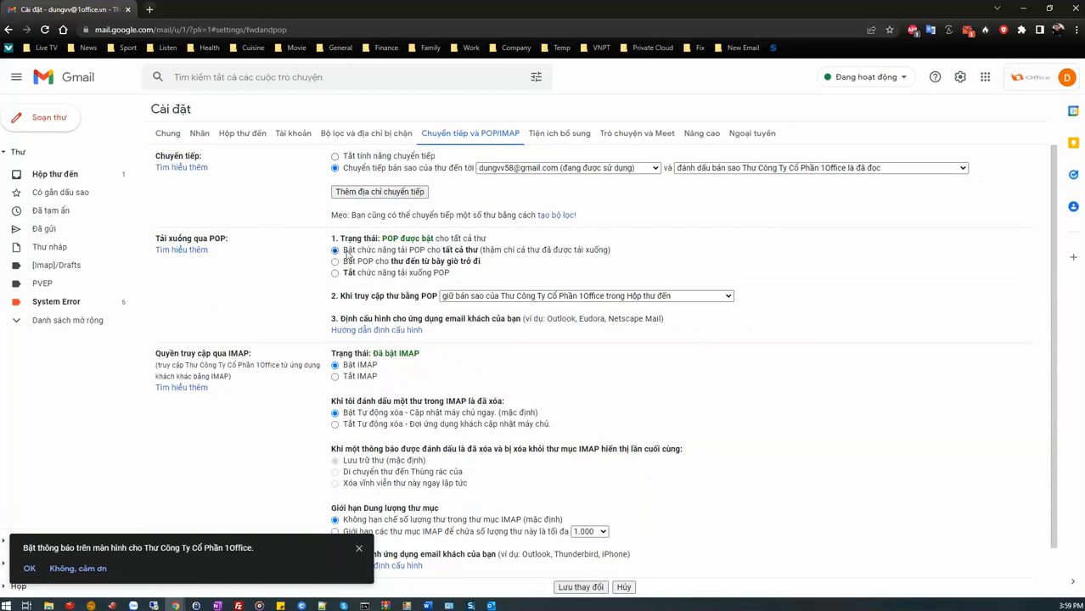
pyautogui.moveTo(347, 253); pyautogui.dragTo(603, 251)
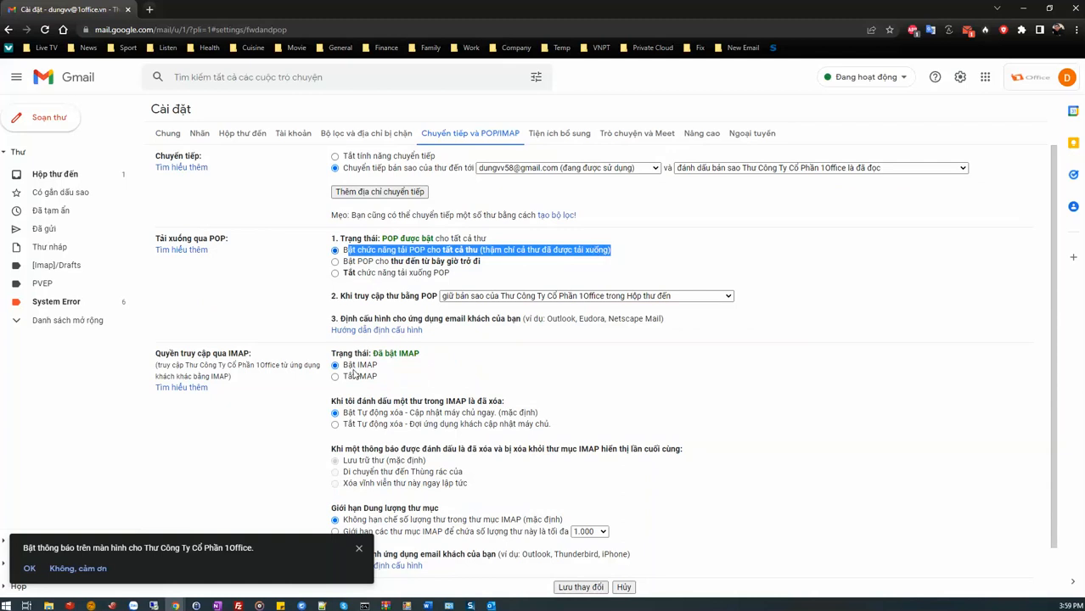
pyautogui.click(388, 229)
pyautogui.scroll(-2, 450, 433)
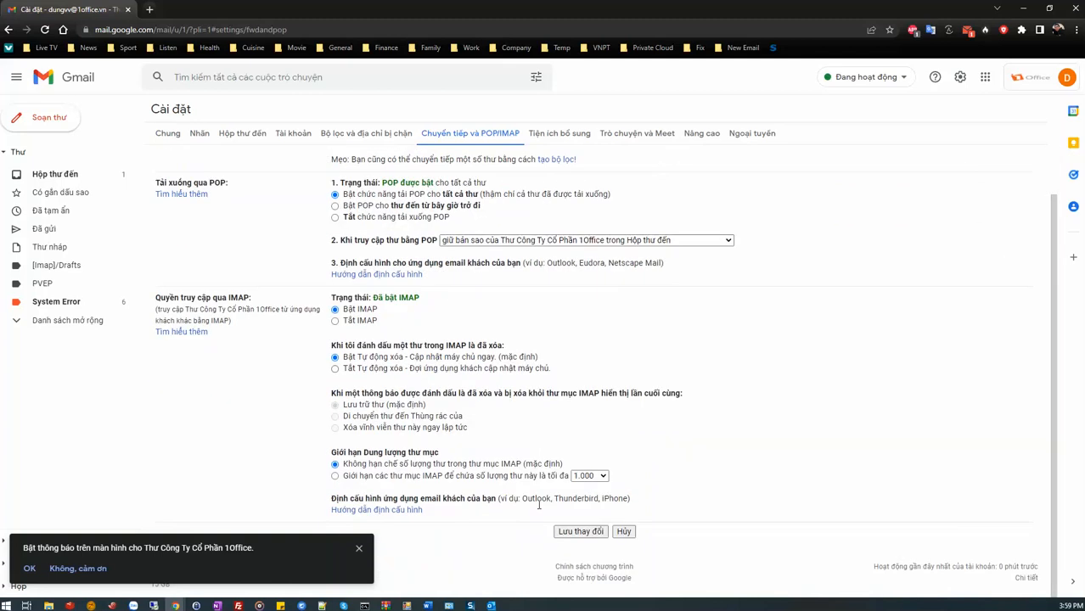
pyautogui.click(566, 532)
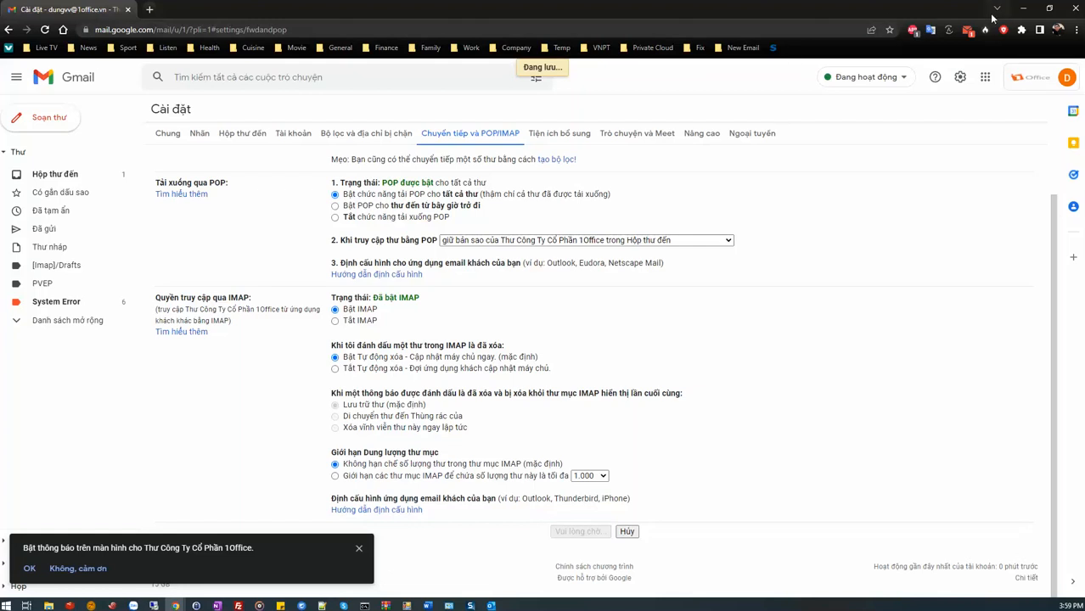
# Switch back to Outlook and look through the inbox messages being downloaded.
pyautogui.click(1022, 10)
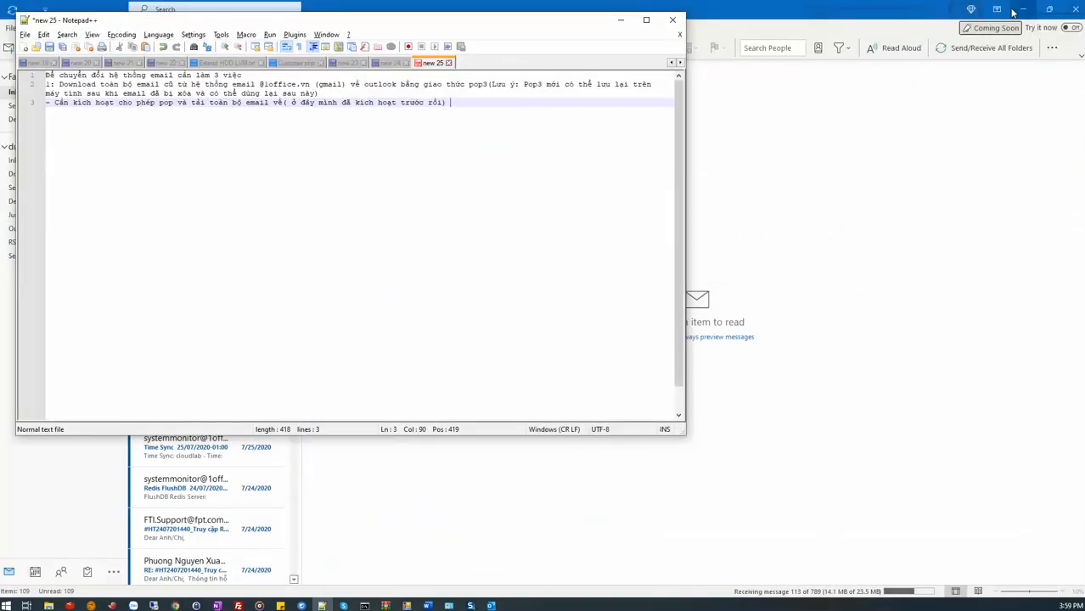
pyautogui.click(803, 284)
pyautogui.scroll(-10, 266, 196)
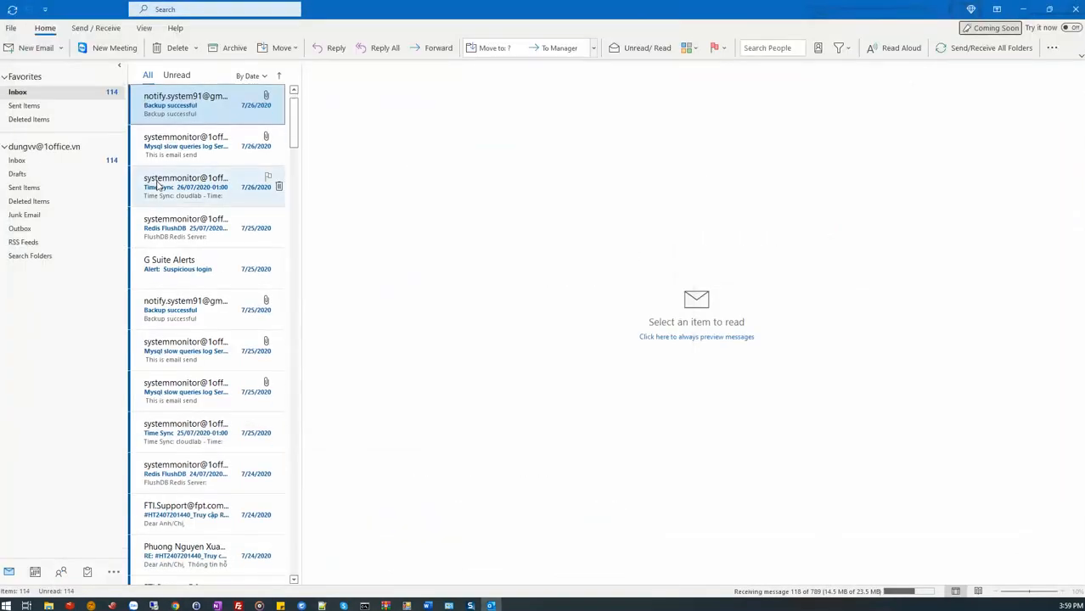
pyautogui.moveTo(293, 191); pyautogui.dragTo(292, 65)
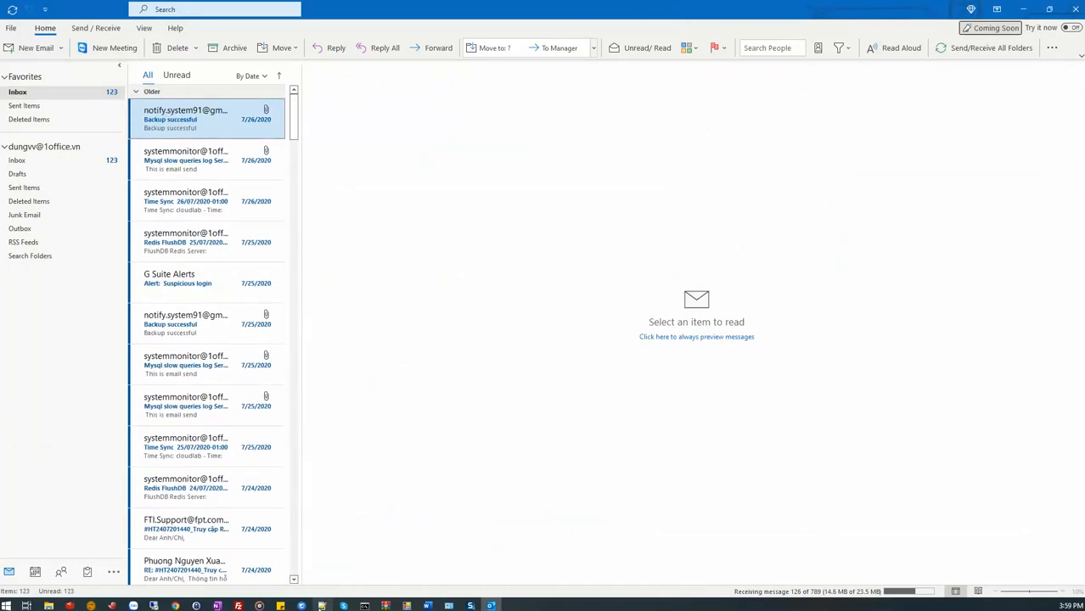
# Switch to the Notepad++ notes and add the line "=>> Toàn bộ email cũ đã được tải về máy" below the POP activation line.
pyautogui.click(322, 605)
pyautogui.press('Return')
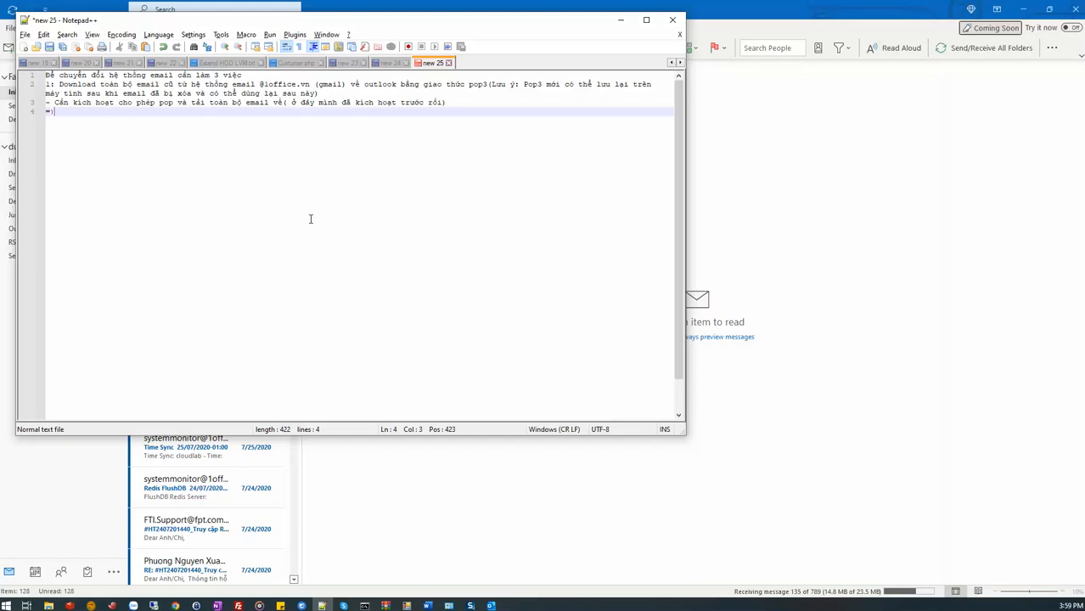
pyautogui.write('=>> Toàn bộ em')
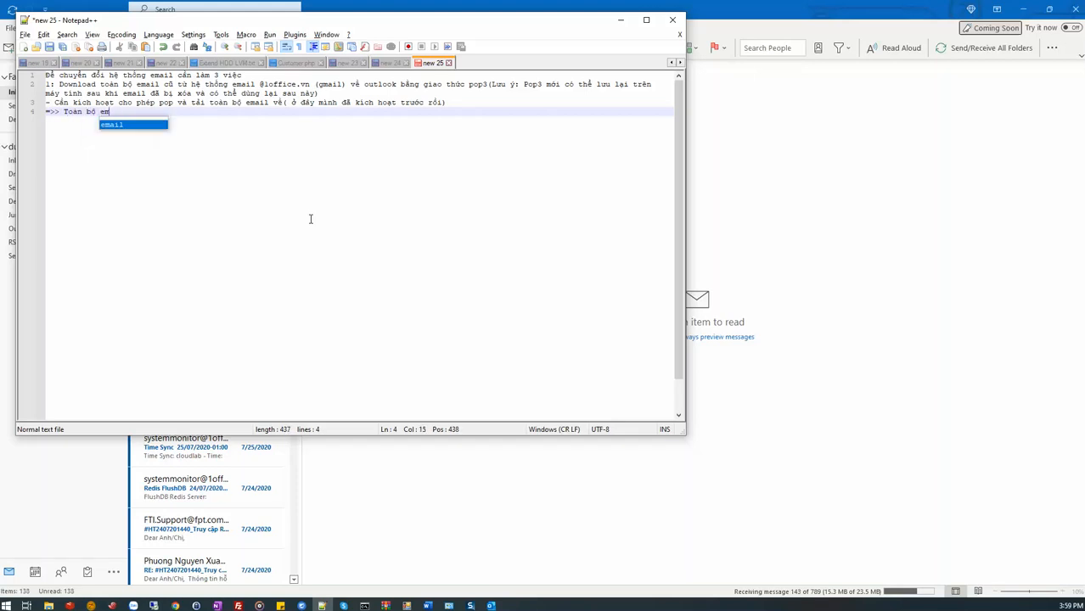
pyautogui.write('ail cũ đã co')
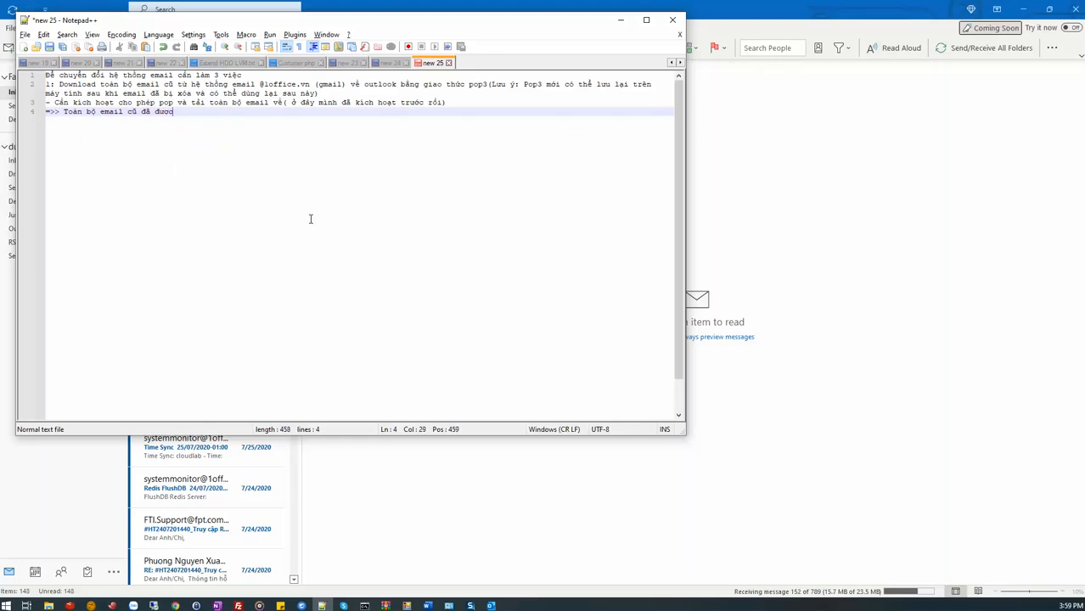
pyautogui.write('r vef mays')
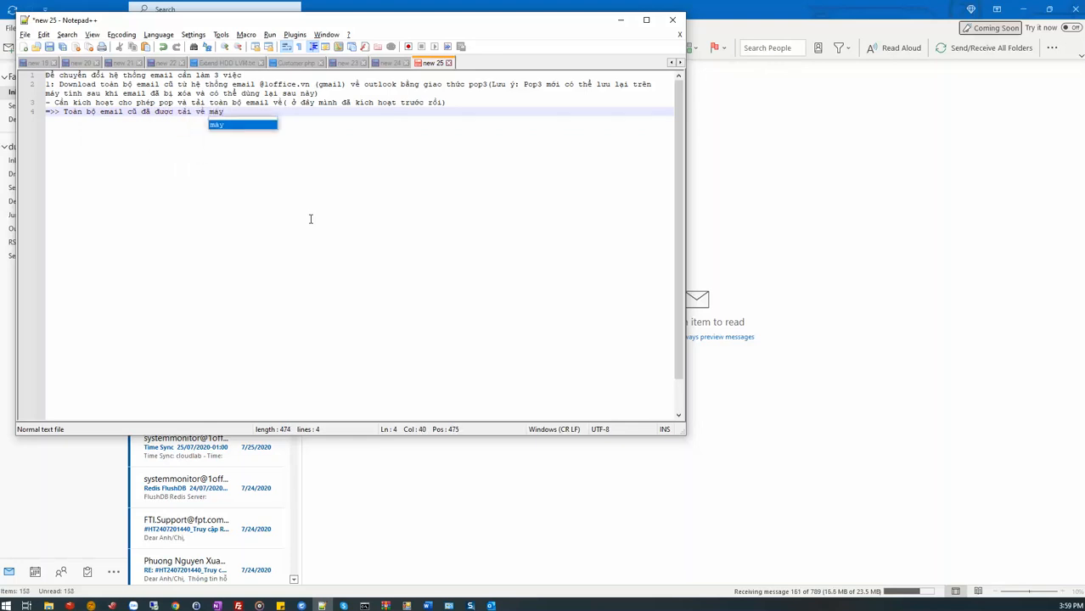
pyautogui.press('Return')
pyautogui.press('Return')
pyautogui.press('Return')
# Leave a blank line and add note item "2: vào google driver tải toàn bộ file cần lưu trữ về máy".
pyautogui.write('2')
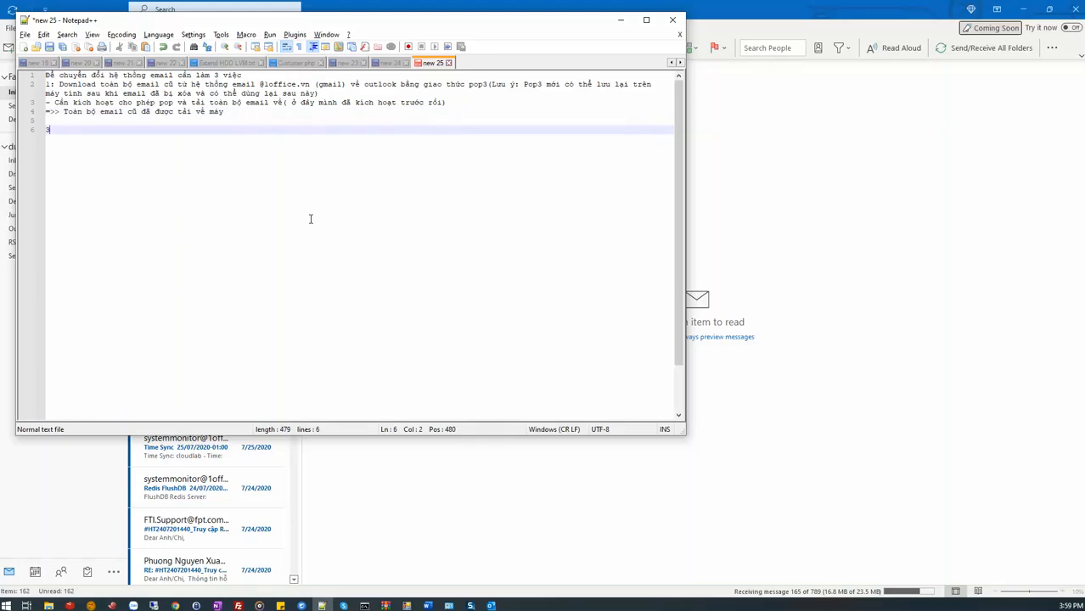
pyautogui.write(': vào gó')
pyautogui.write('ogle driver tải toàn bộ')
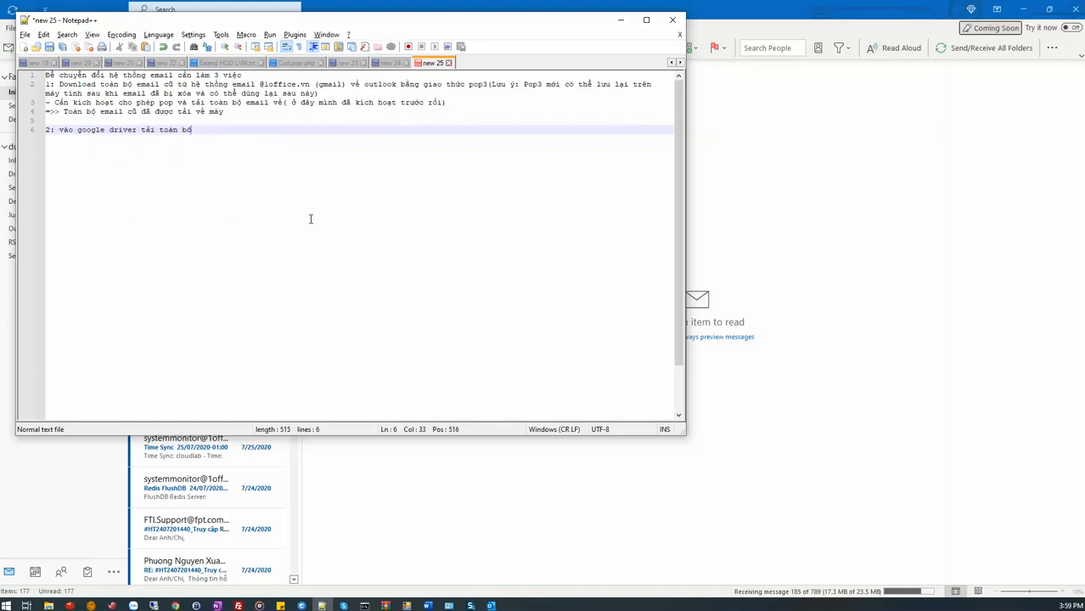
pyautogui.write(' file cần lưu trữ về máy')
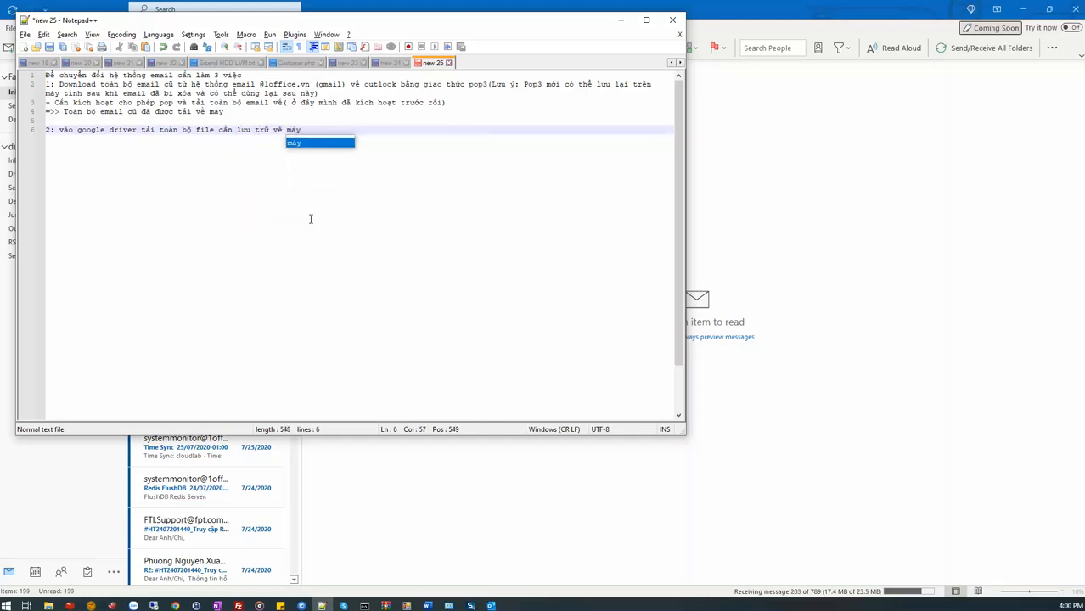
pyautogui.press('Escape')
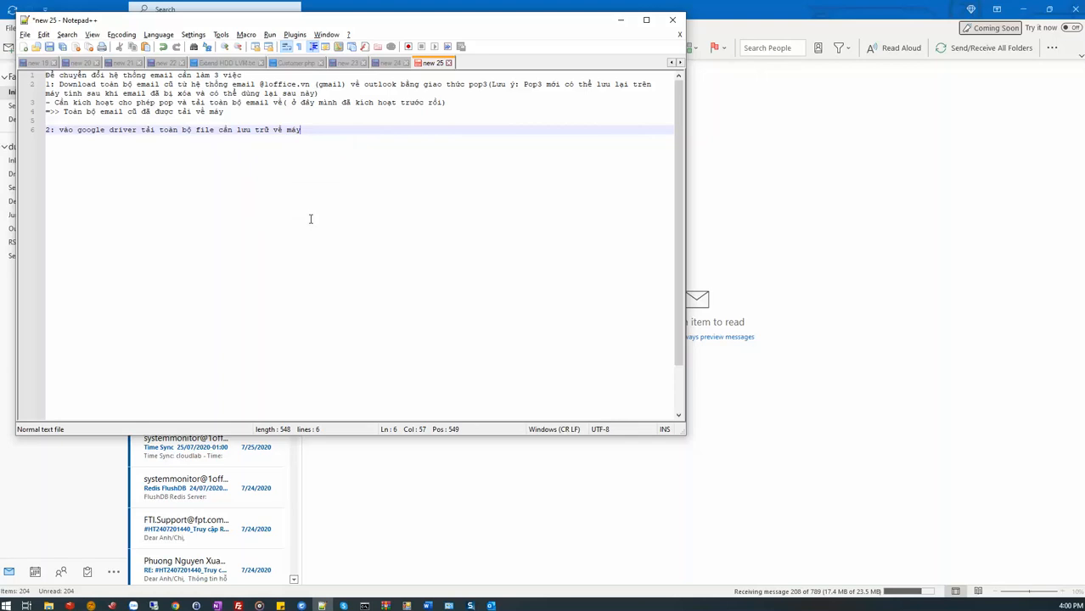
# Append "bao gồm các file: gdoc, excel, ảnh..." to note item 2 and start a new line.
pyautogui.press('Return')
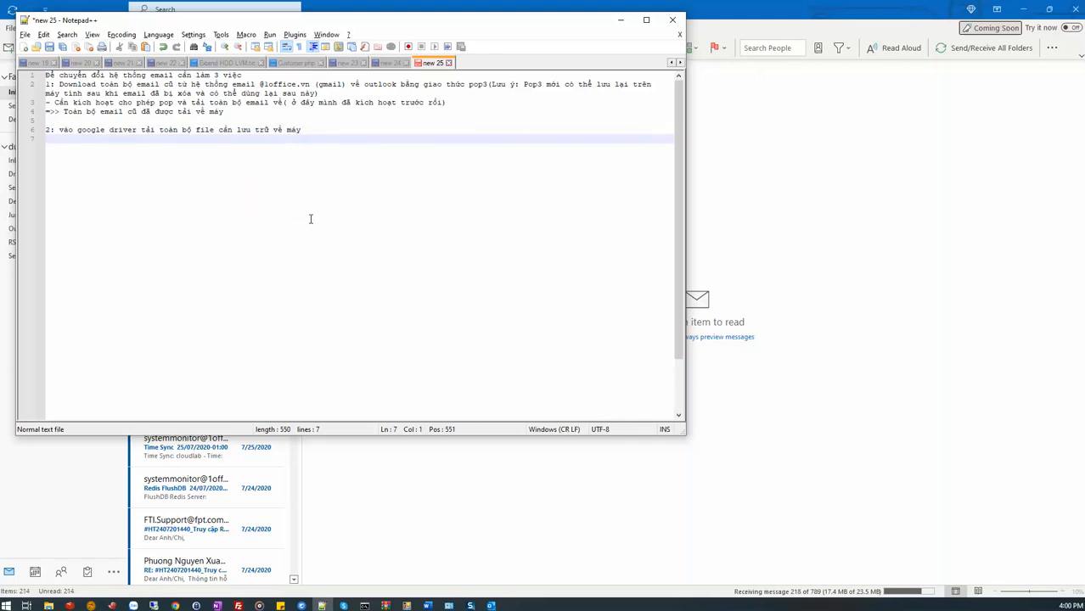
pyautogui.write('các')
pyautogui.press('BackSpace')
pyautogui.write('bao gồm')
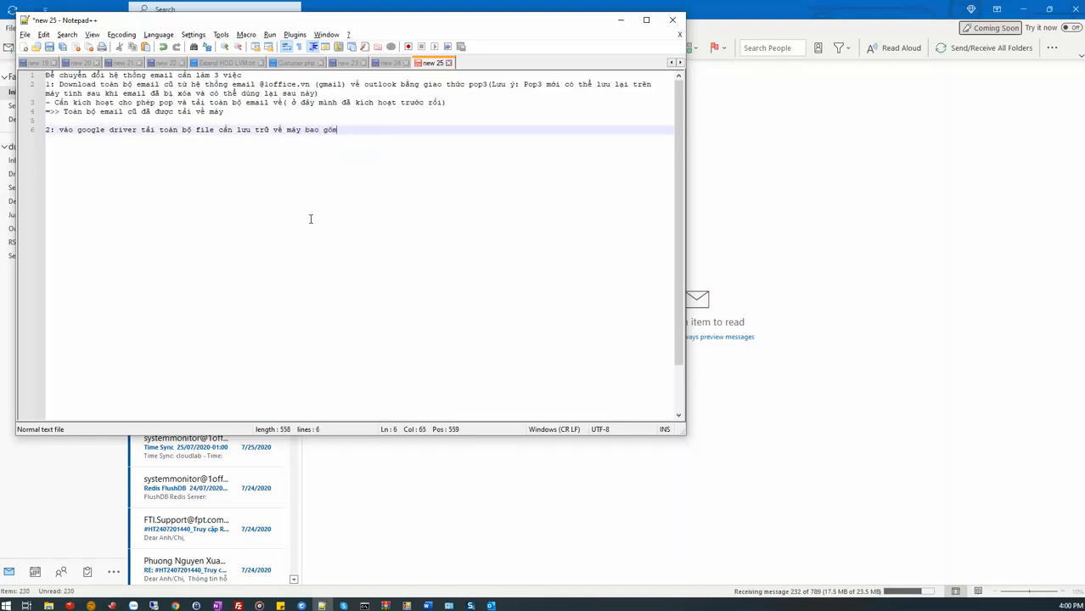
pyautogui.write(' cacs file: g')
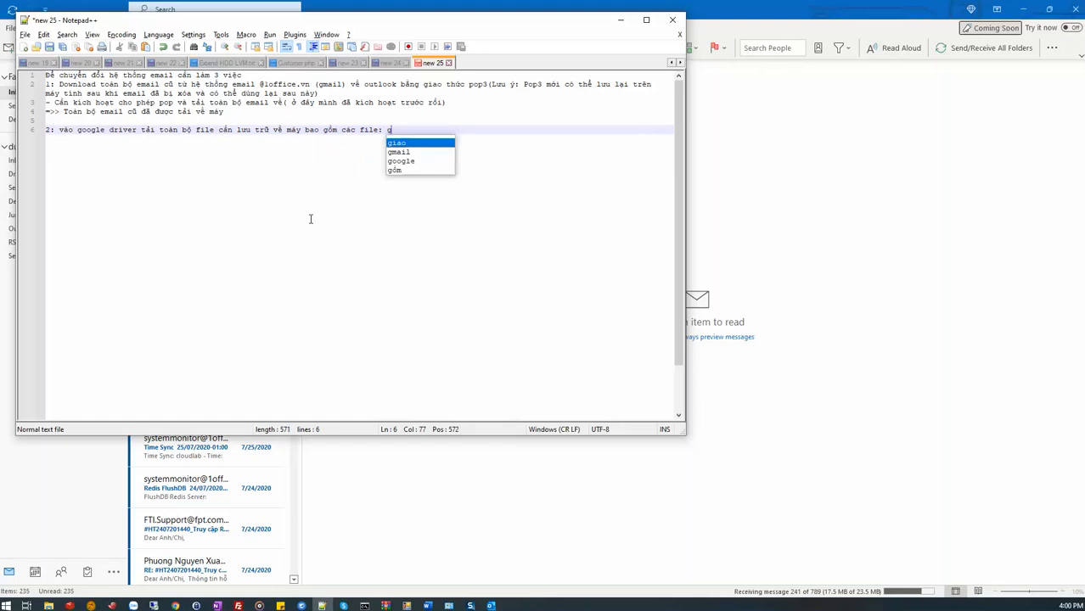
pyautogui.write('doc, e')
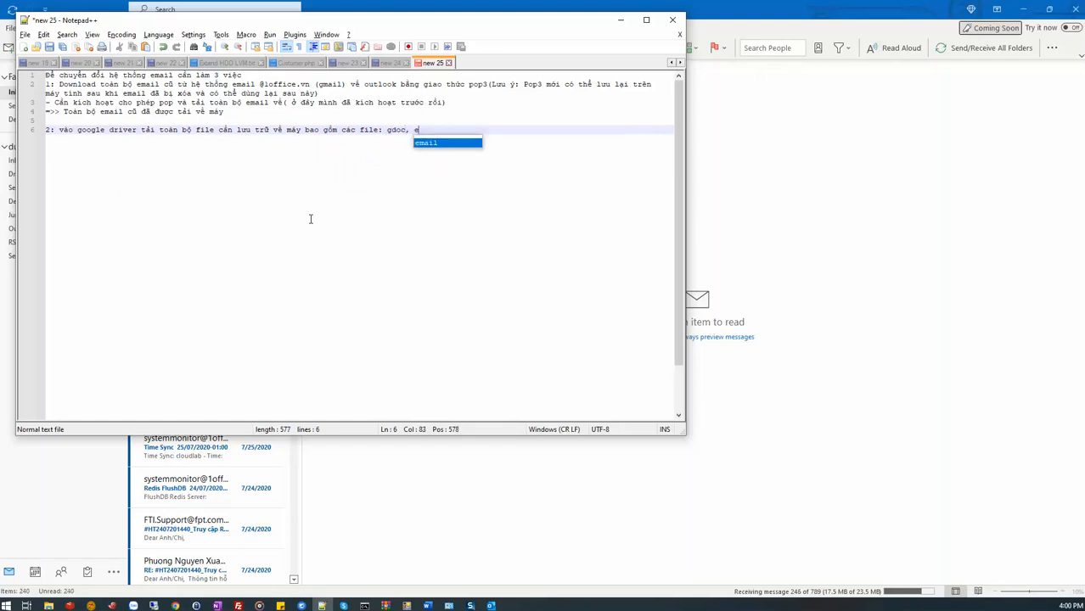
pyautogui.write('xcel, an')
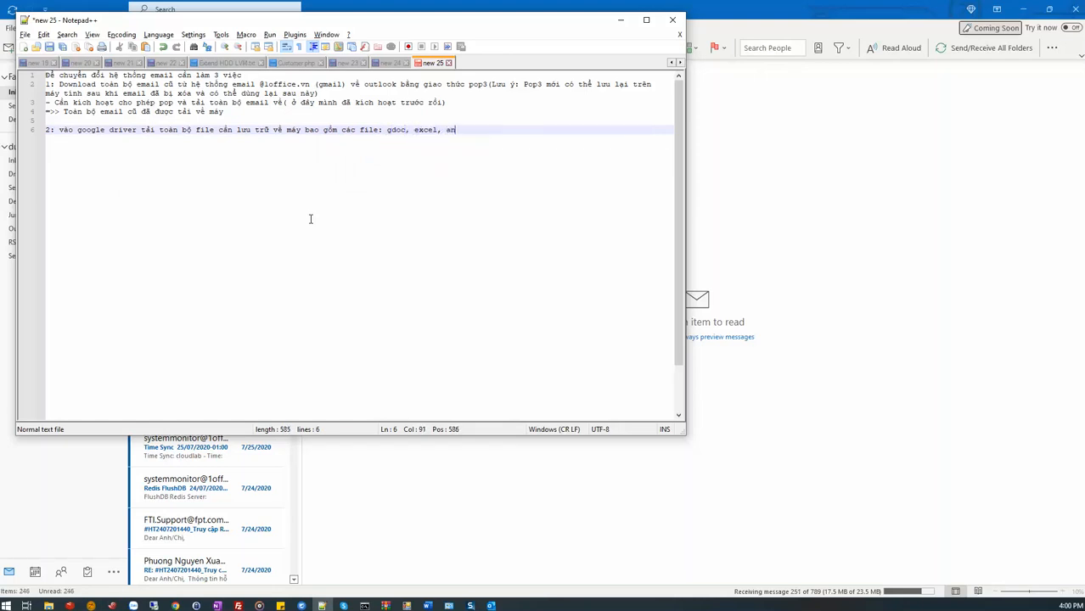
pyautogui.write('hr')
pyautogui.write('...')
pyautogui.press('Return')
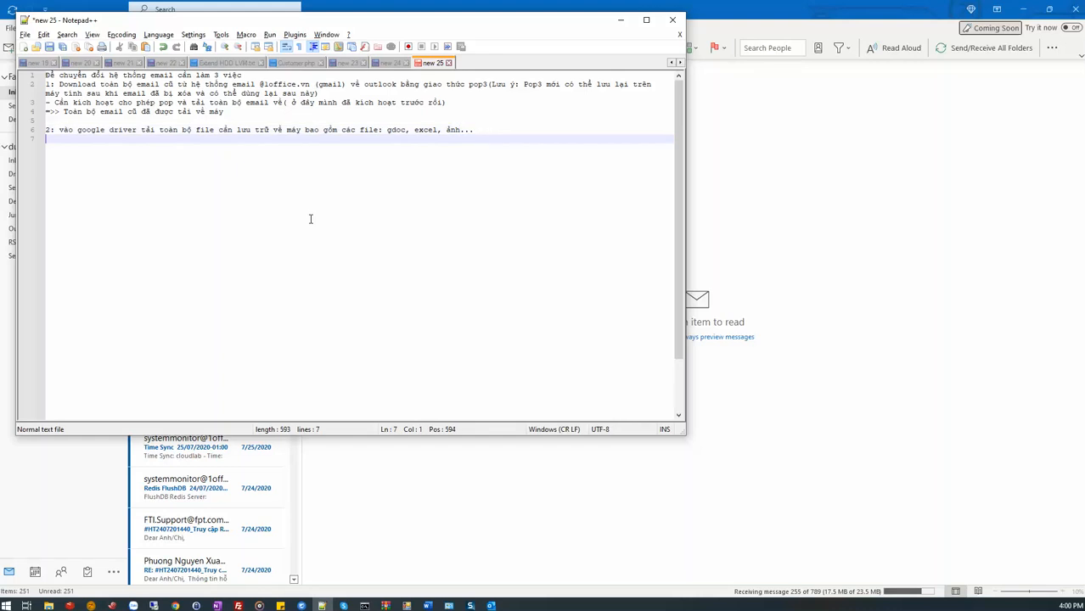
# Switch to Google Drive in Chrome and download the DS Email 1Office spreadsheet as an .xlsx file into Documents.
pyautogui.click(175, 605)
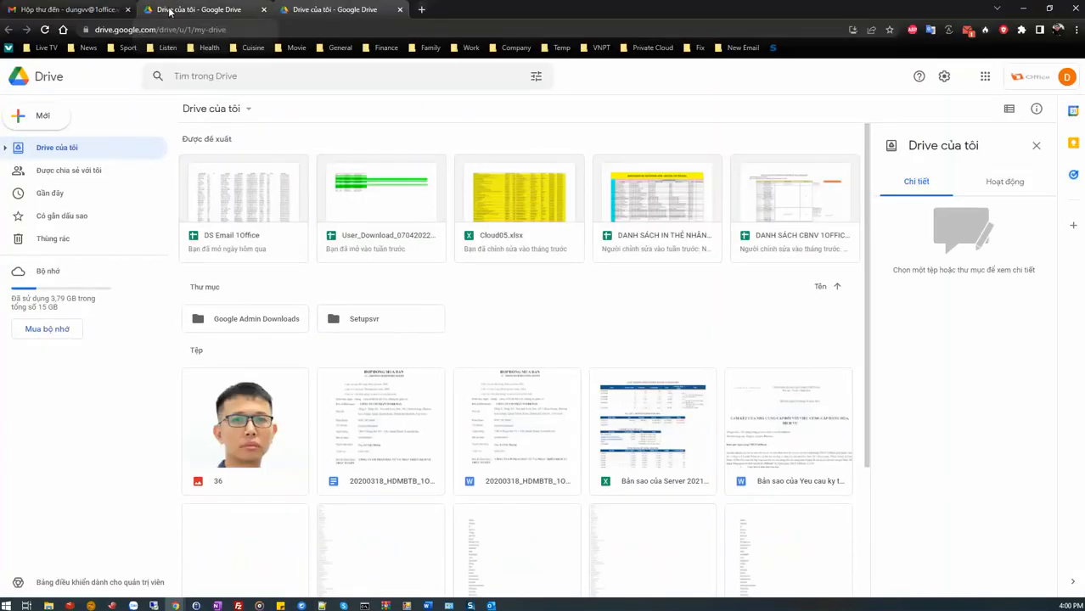
pyautogui.middleClick(170, 12)
pyautogui.rightClick(236, 220)
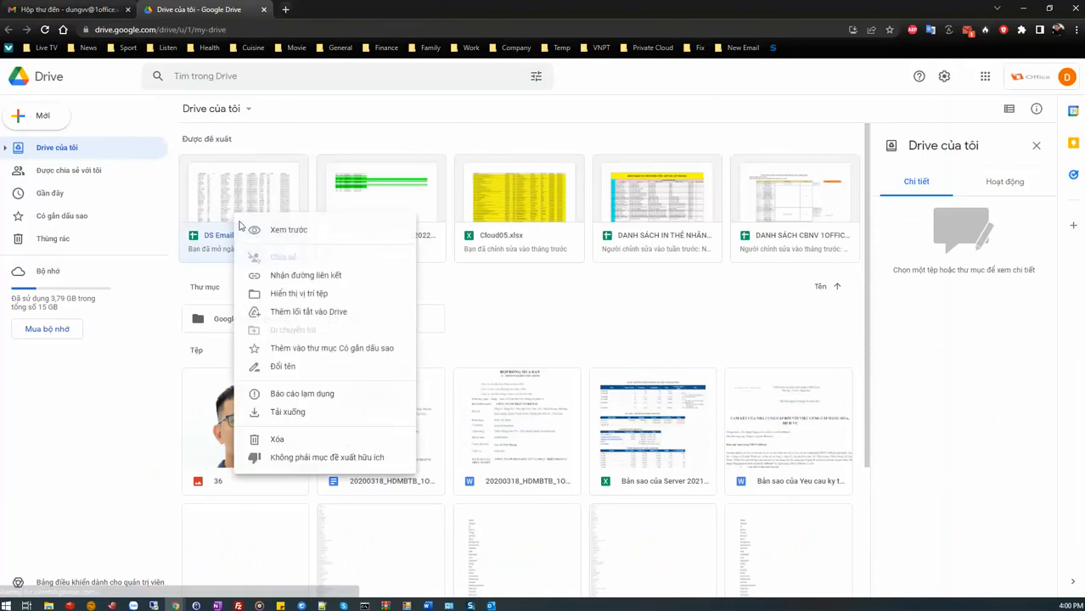
pyautogui.click(297, 416)
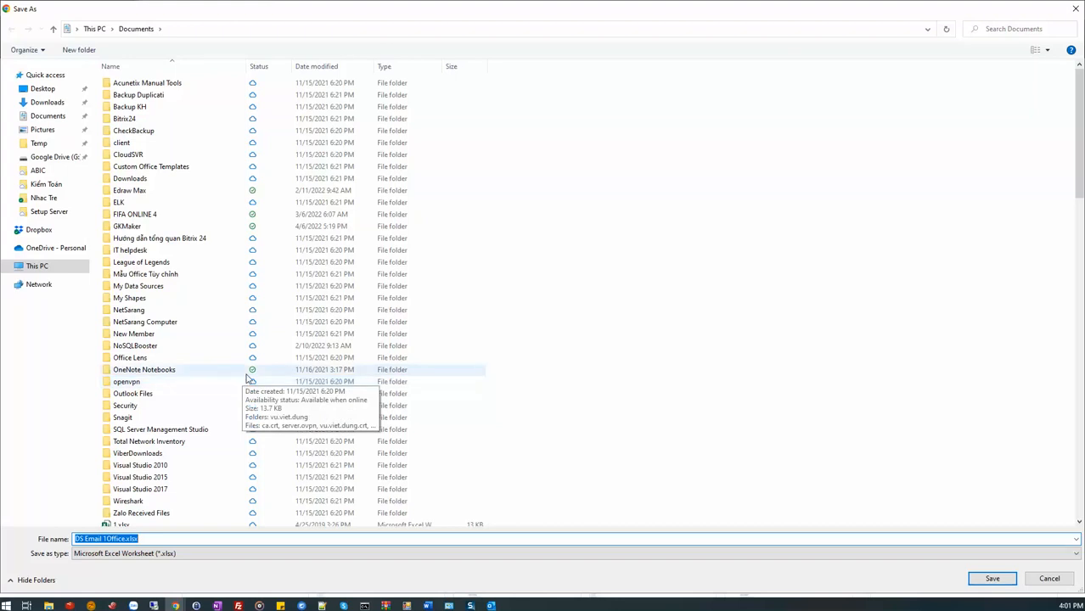
pyautogui.click(992, 578)
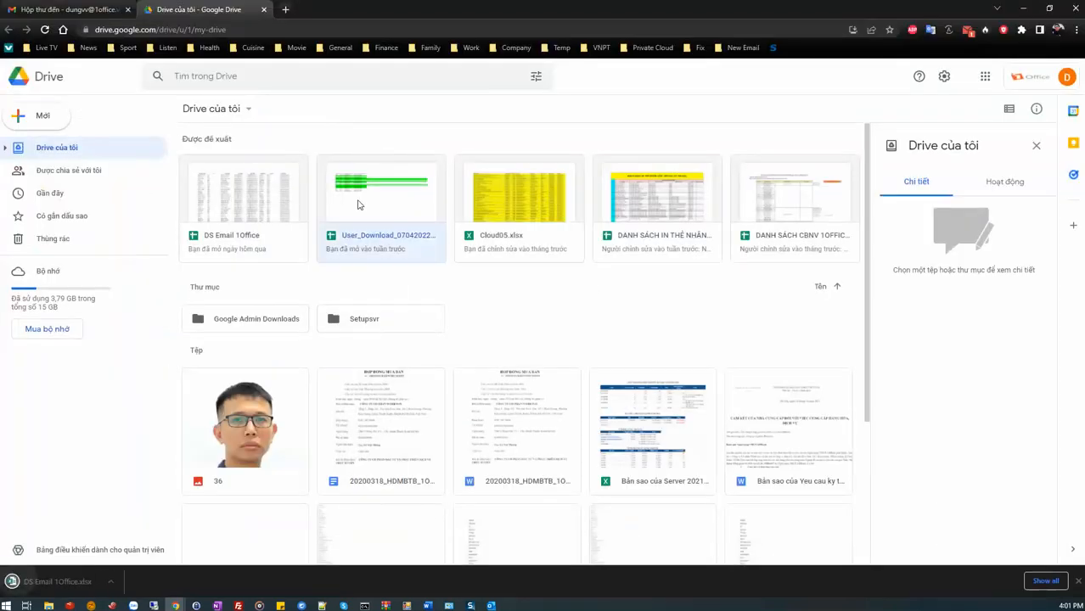
# View the files shared with the account in Google Drive and return to My Drive.
pyautogui.rightClick(358, 206)
pyautogui.click(71, 173)
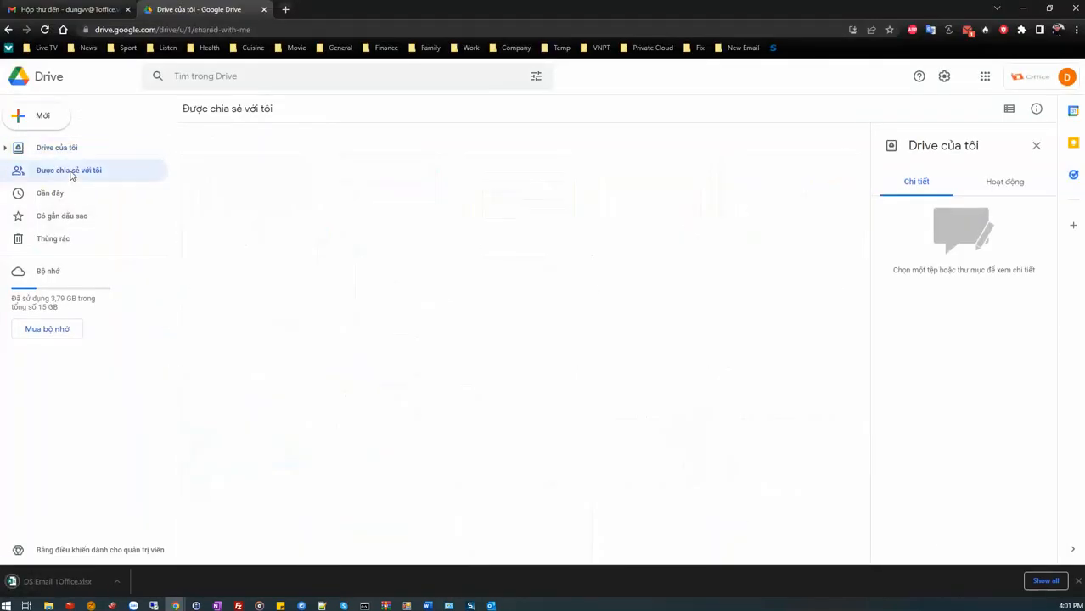
pyautogui.click(67, 151)
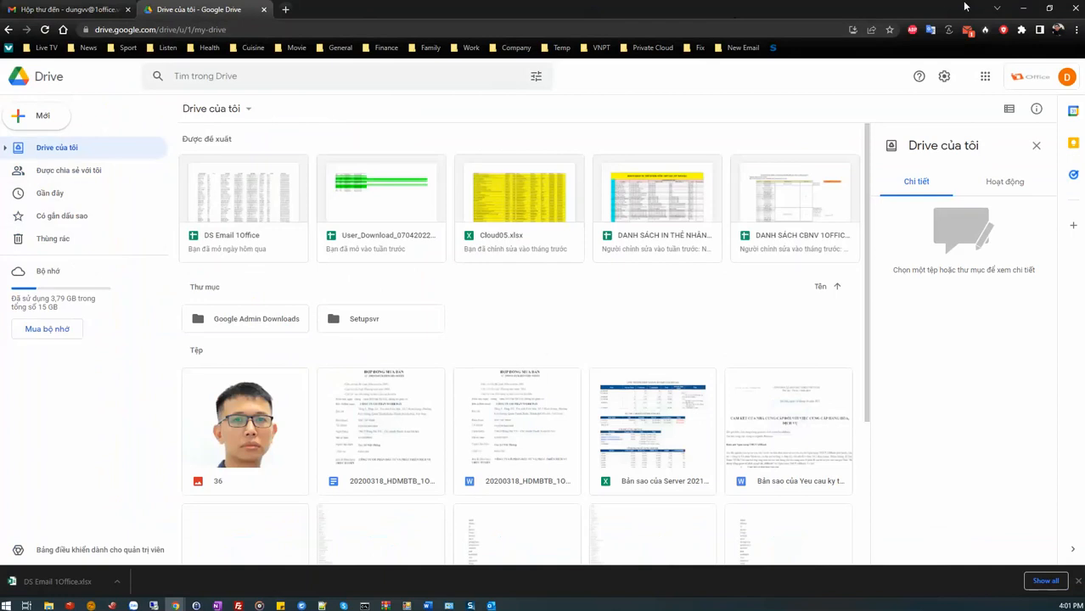
pyautogui.click(1023, 9)
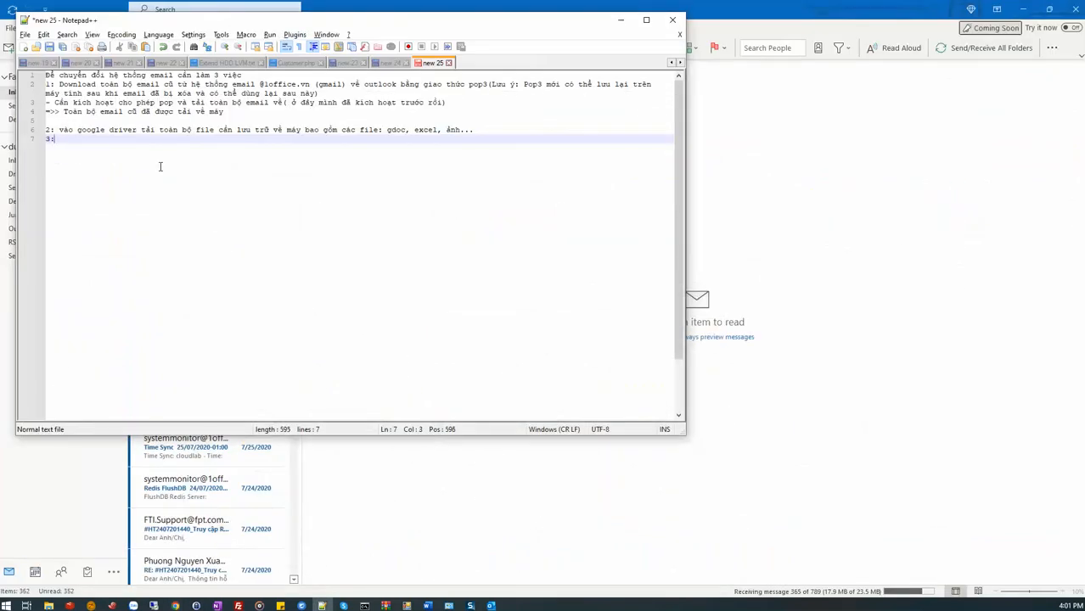
pyautogui.write('Tải email m')
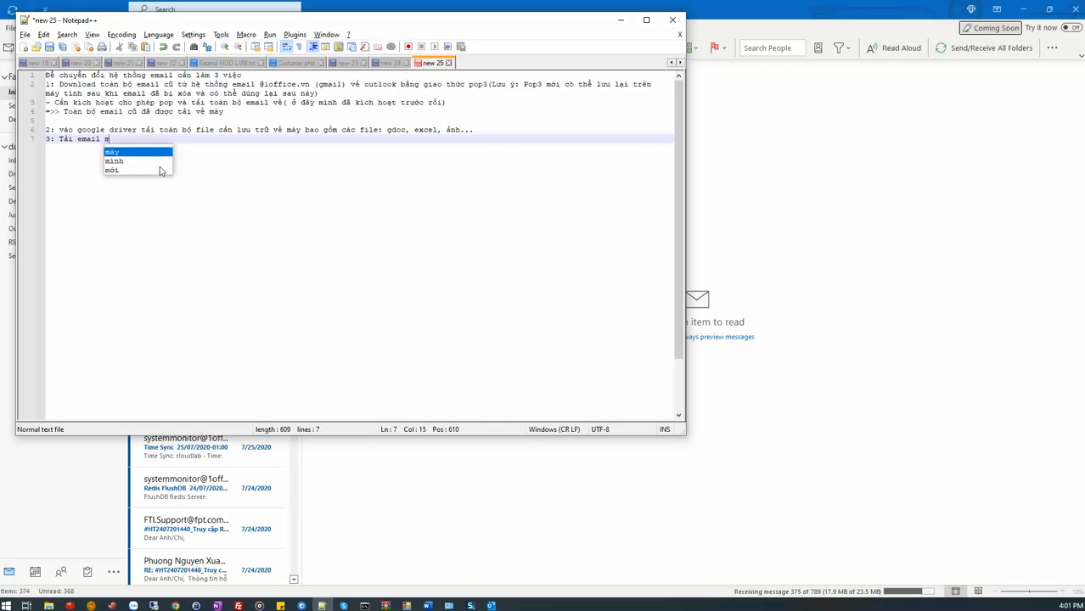
pyautogui.write('osi')
pyautogui.press('BackSpace')
pyautogui.press('BackSpace')
pyautogui.press('BackSpace')
pyautogui.write('c')
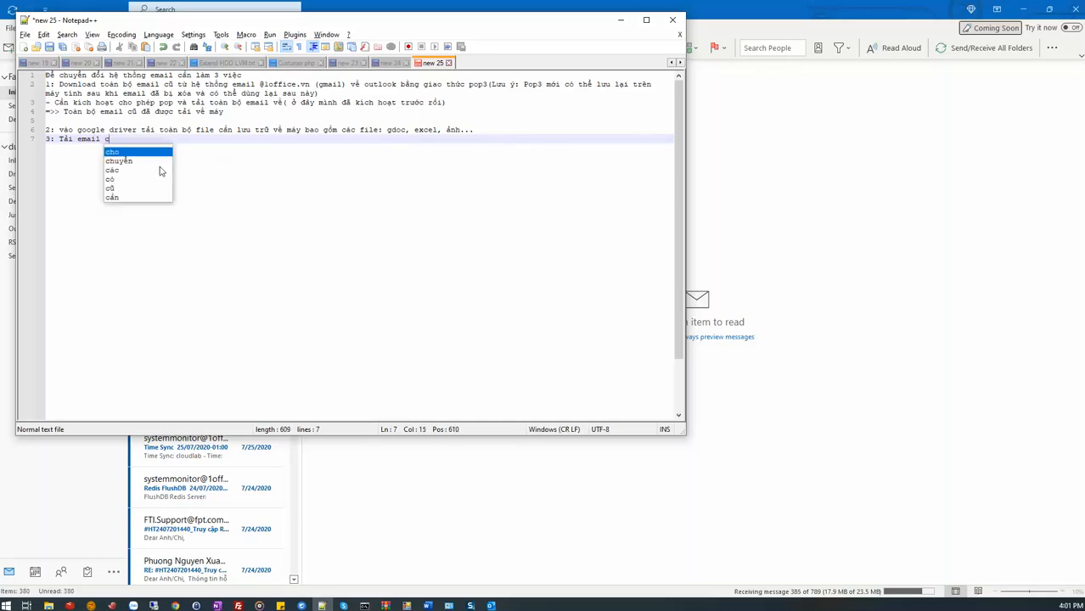
pyautogui.write('ủa hệ th')
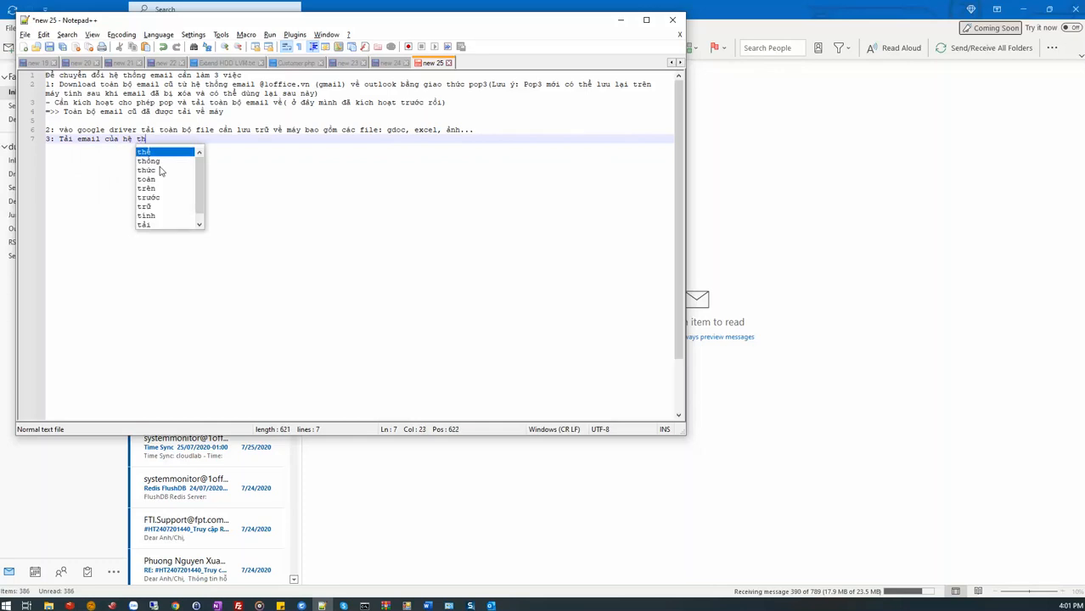
pyautogui.write('ống ')
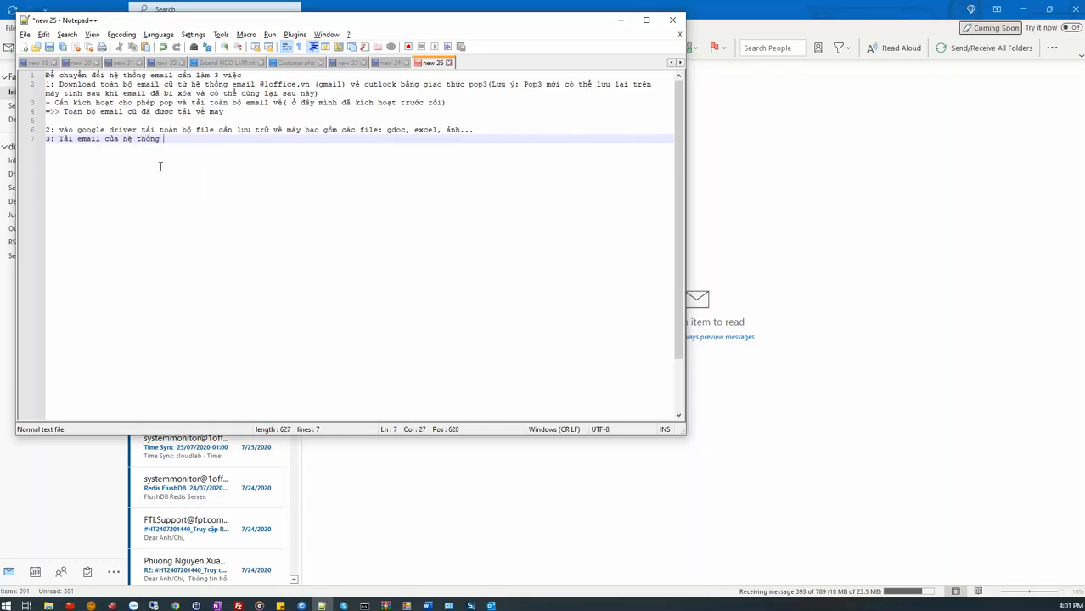
pyautogui.write('email @1office.com.vn')
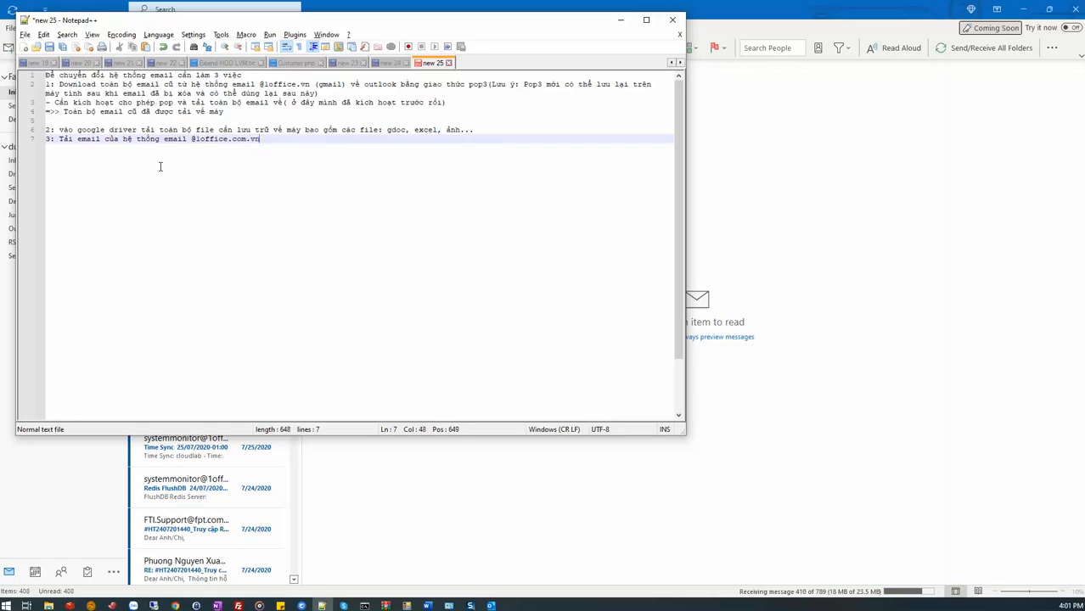
pyautogui.write(' về out')
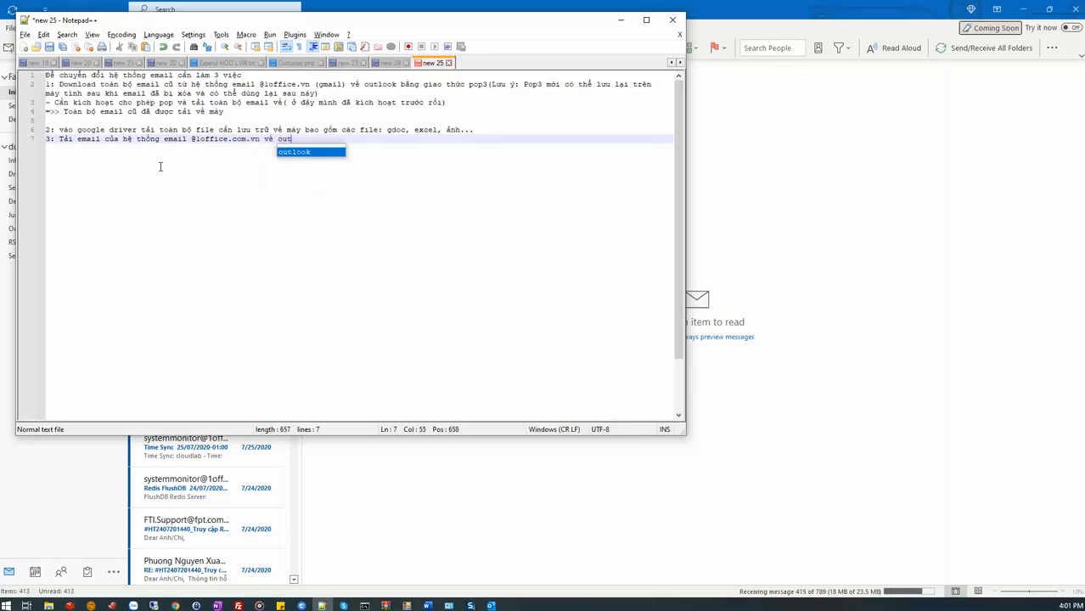
pyautogui.write('look đe ')
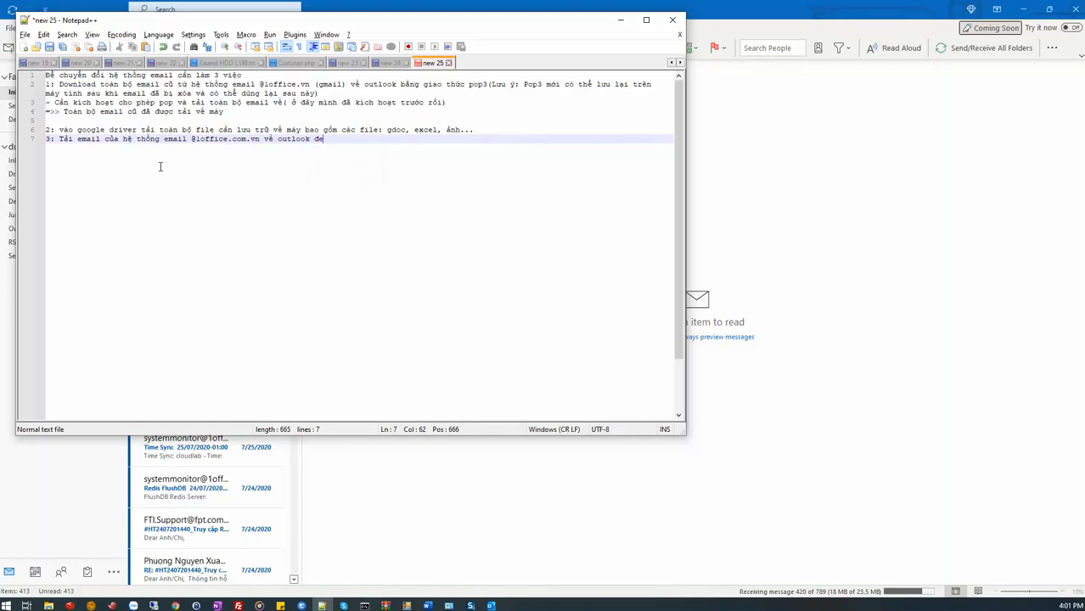
pyautogui.write('sử dung hoặc có t')
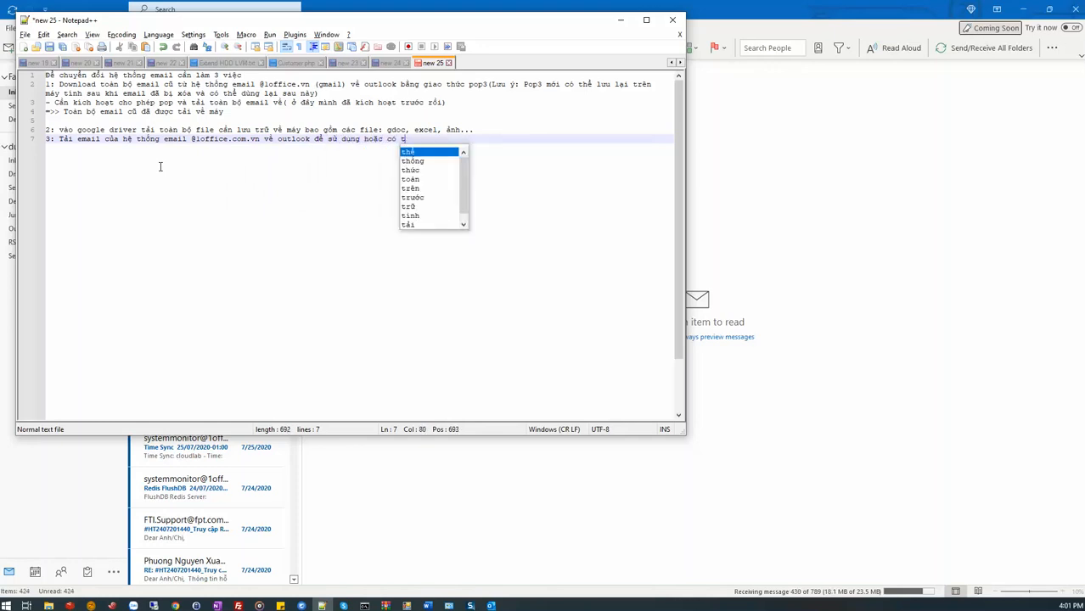
pyautogui.write('hể dùng t')
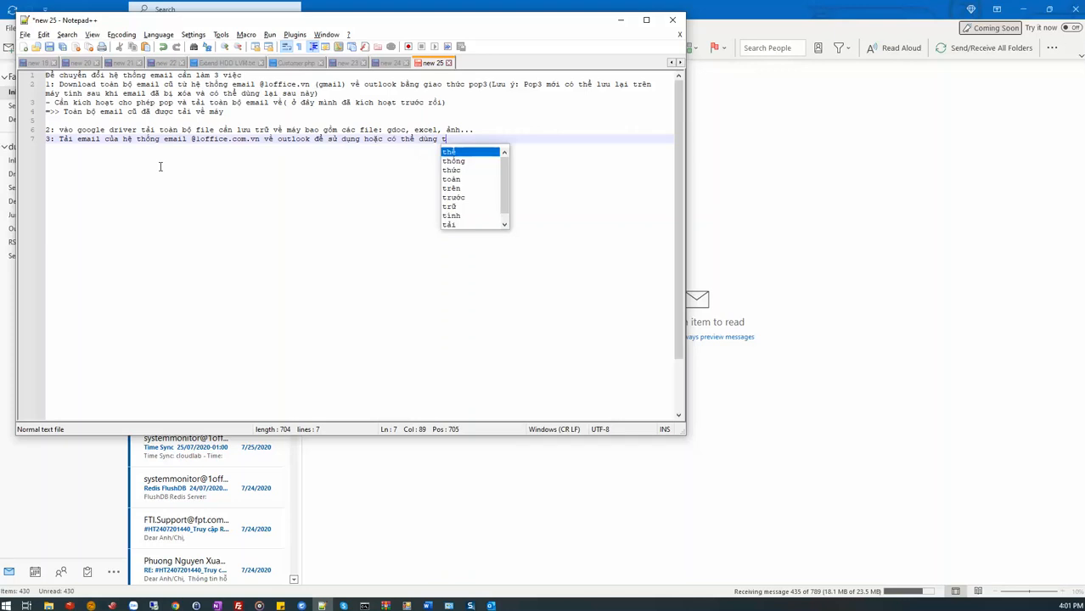
pyautogui.write('hăngr trên web:')
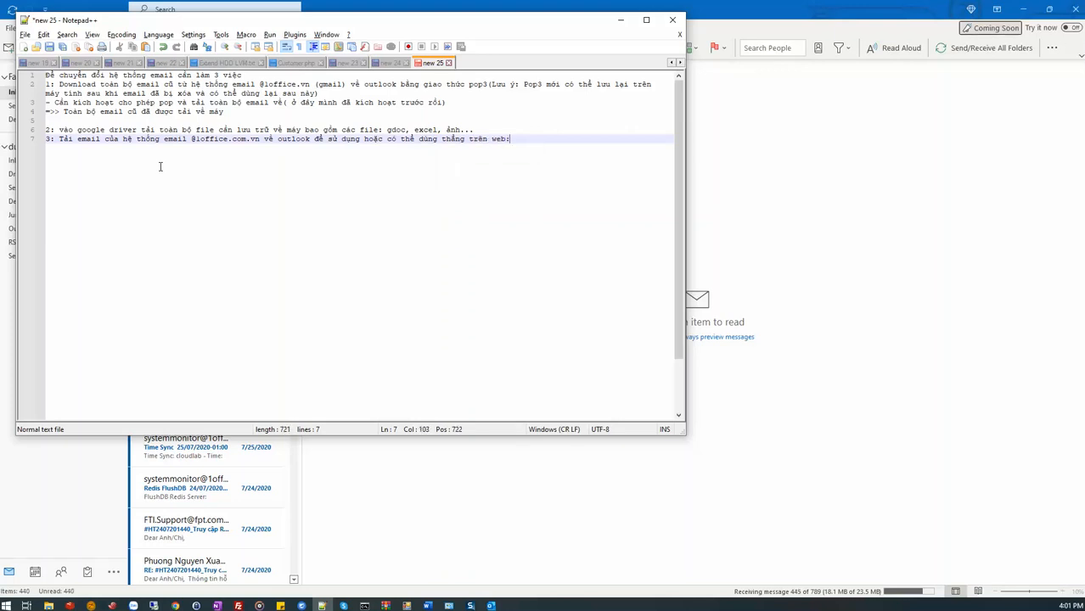
# Switch to Chrome, open the bookmarked Webmail Pro inbox and sign in with the saved 1office.com.vn username and password.
pyautogui.hotkey('alt', 'Tab')
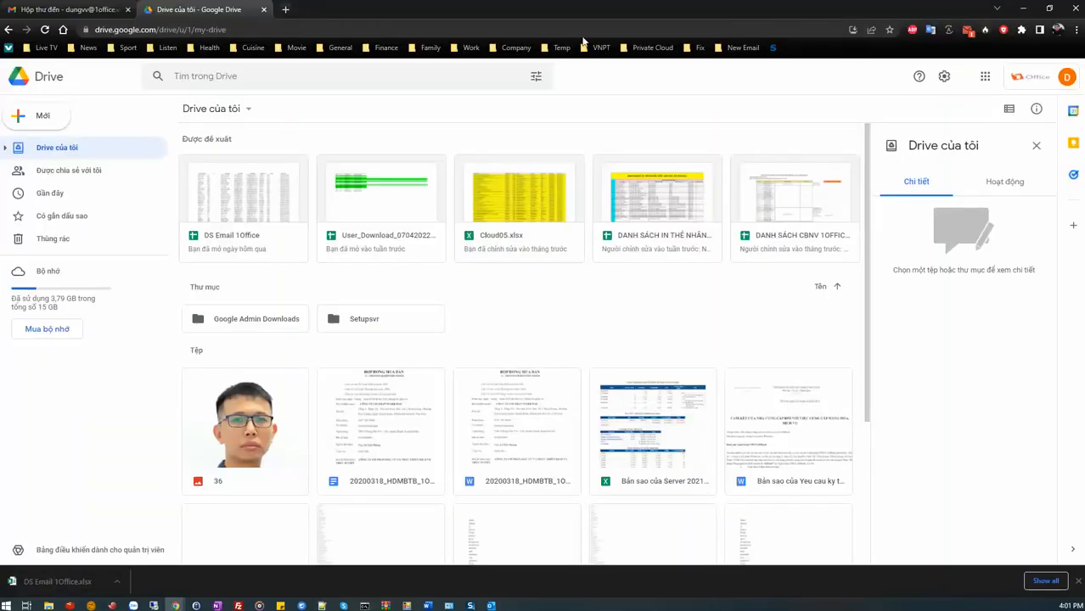
pyautogui.click(739, 51)
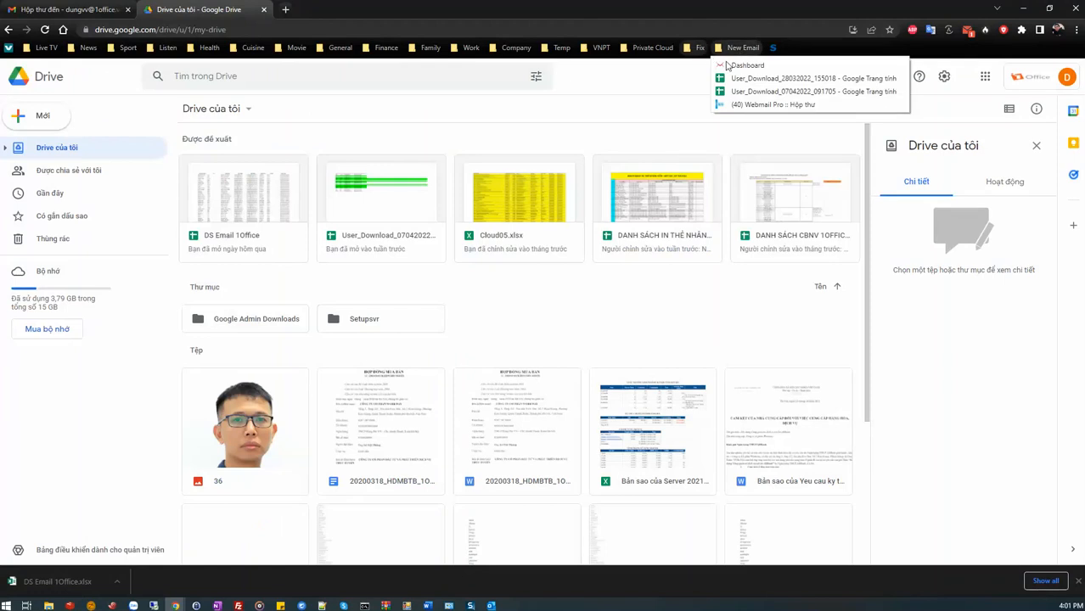
pyautogui.click(749, 105)
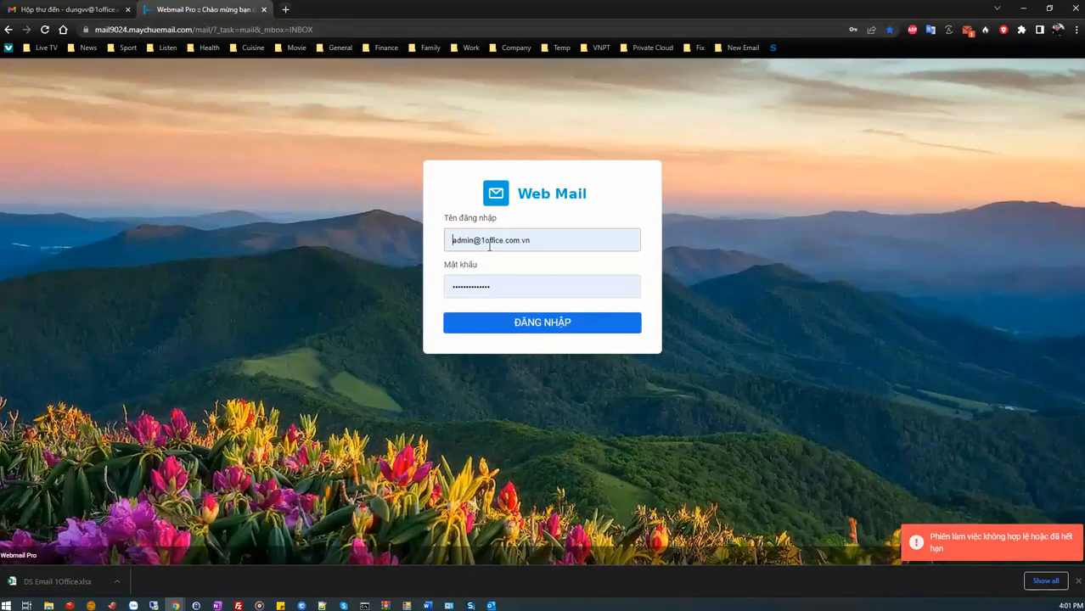
pyautogui.click(489, 246)
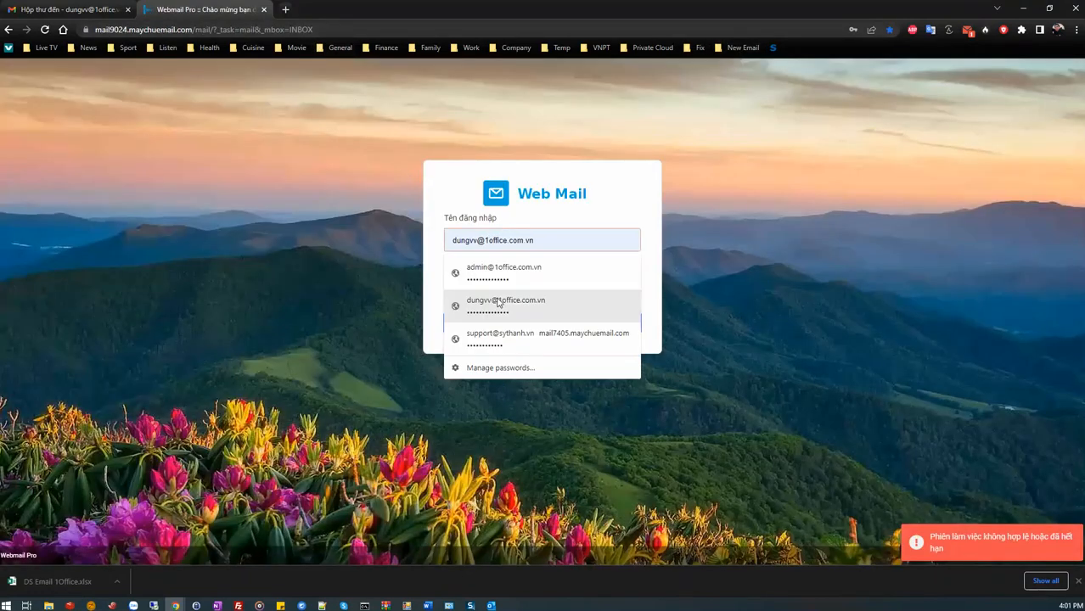
pyautogui.click(500, 303)
pyautogui.click(510, 325)
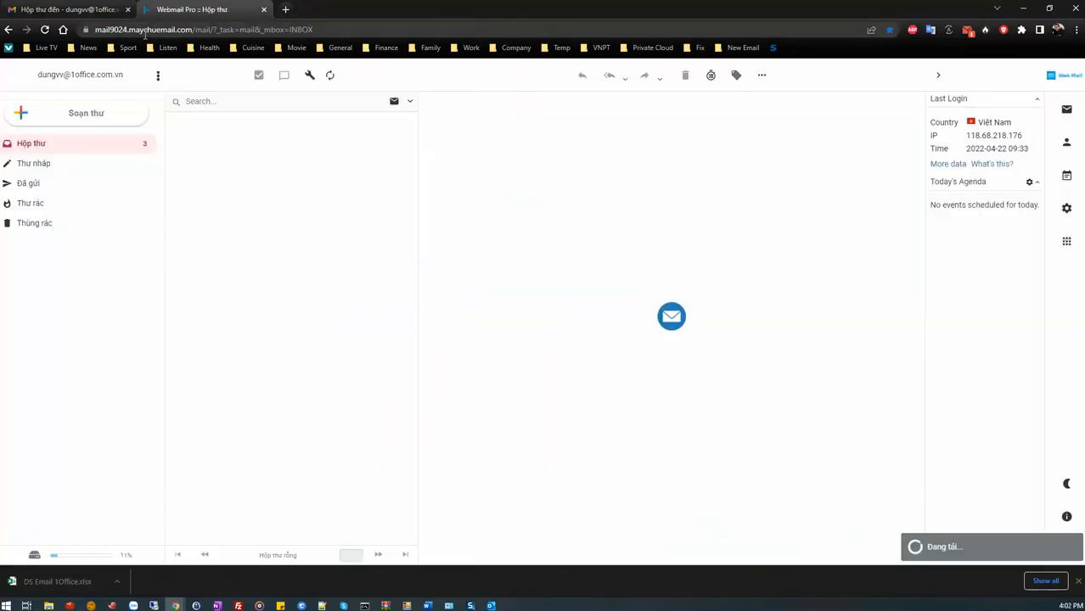
# Copy the webmail inbox URL, add it after a colon at the end of note item 3 in Notepad++, and start a new line.
pyautogui.click(172, 32)
pyautogui.hotkey('ctrl', 'c')
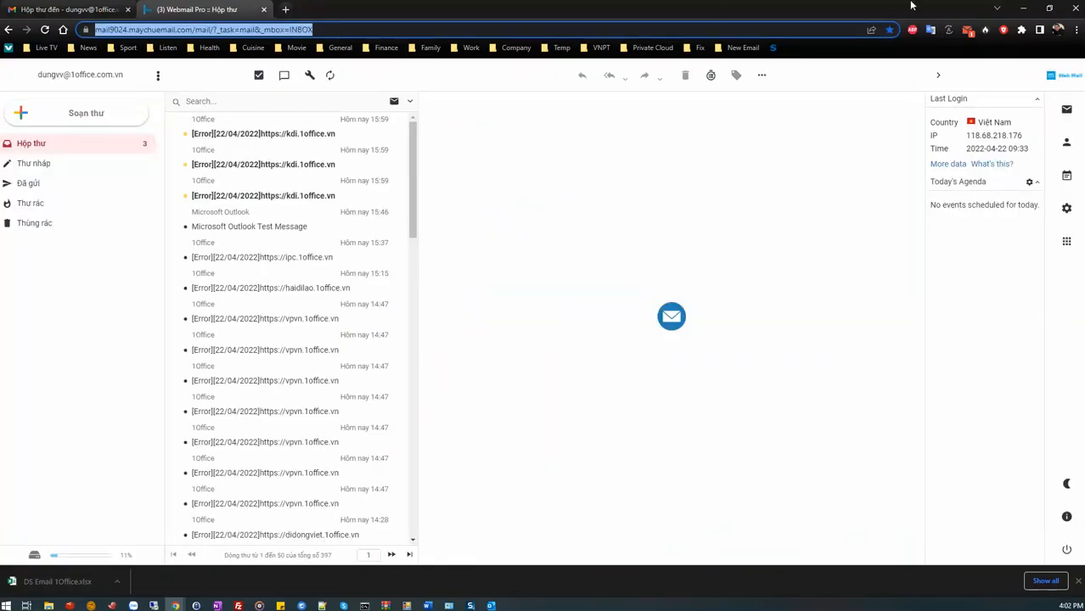
pyautogui.click(1024, 9)
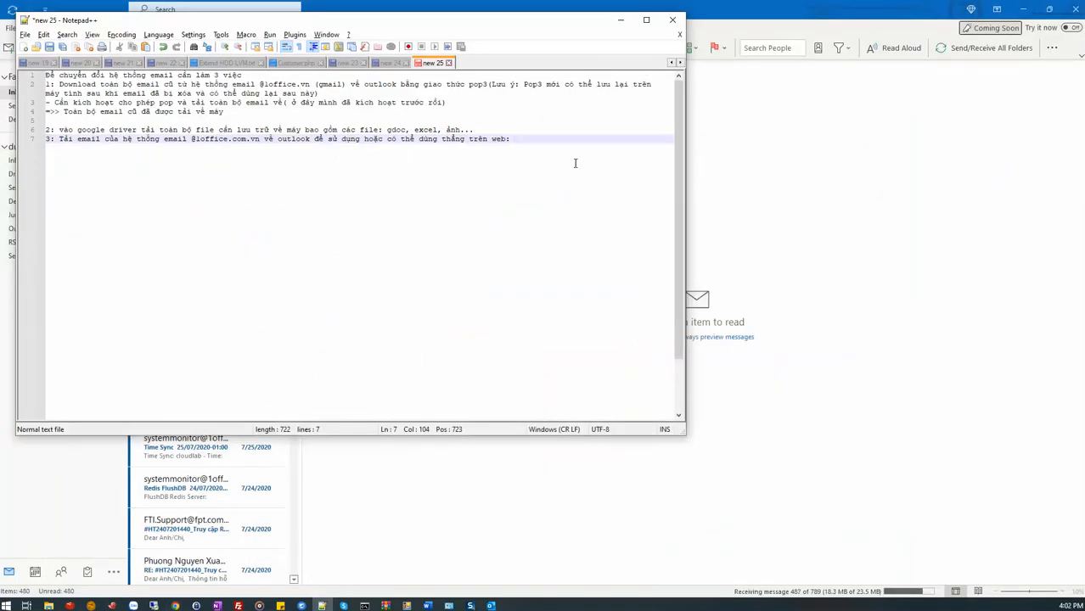
pyautogui.hotkey('ctrl', 'v')
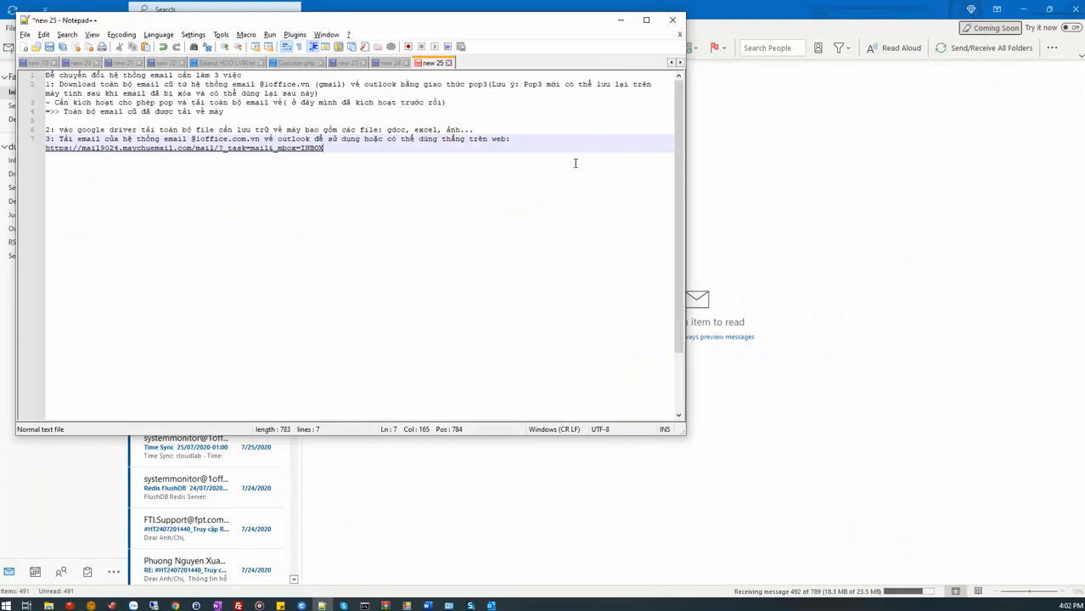
pyautogui.press('Return')
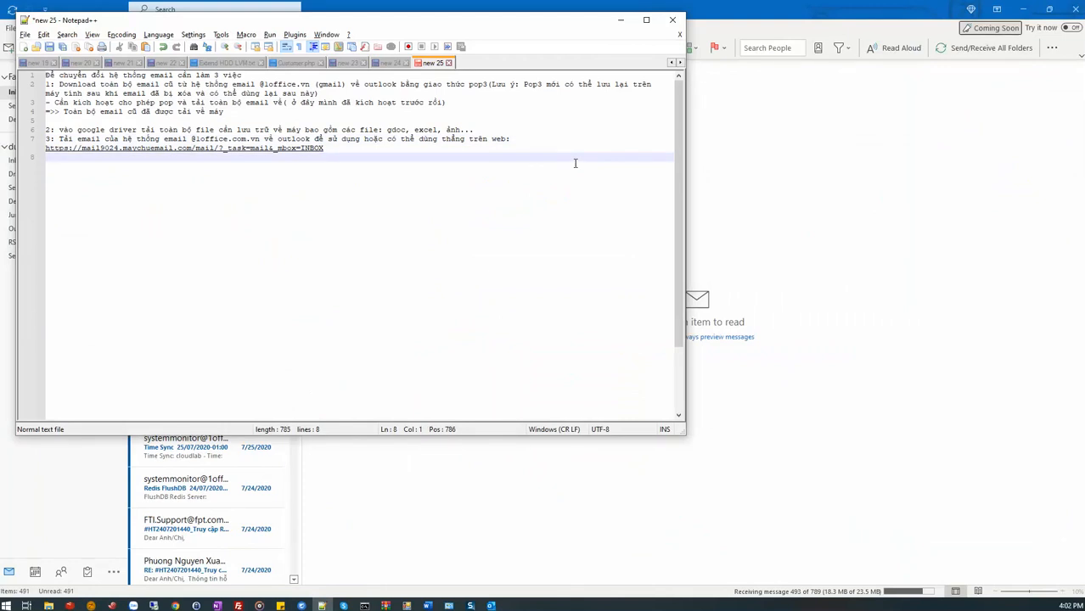
# Add the sub-item "- cài trên outlook" below note item 3.
pyautogui.write('- cài trên')
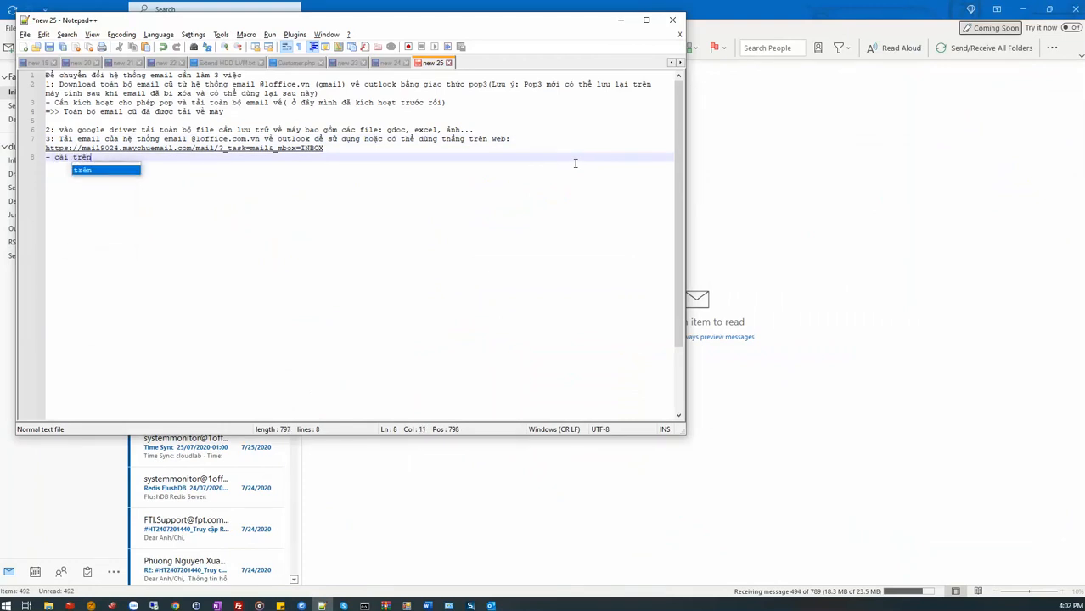
pyautogui.write(' o')
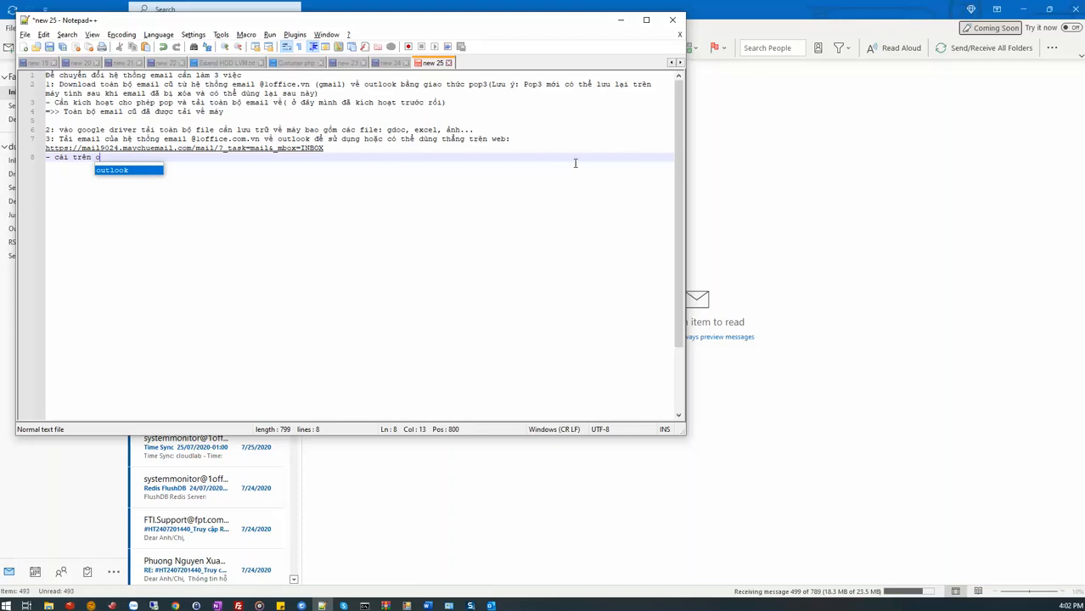
pyautogui.write('utlook')
pyautogui.press('Escape')
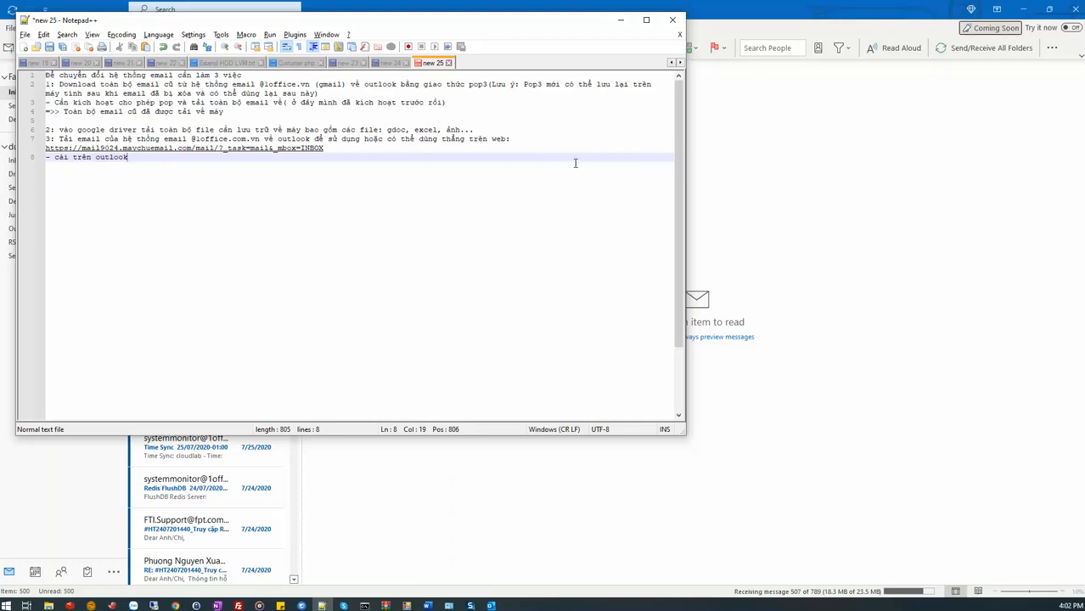
# Switch to Outlook, open the email account settings and start adding a new email account.
pyautogui.click(491, 605)
pyautogui.click(11, 28)
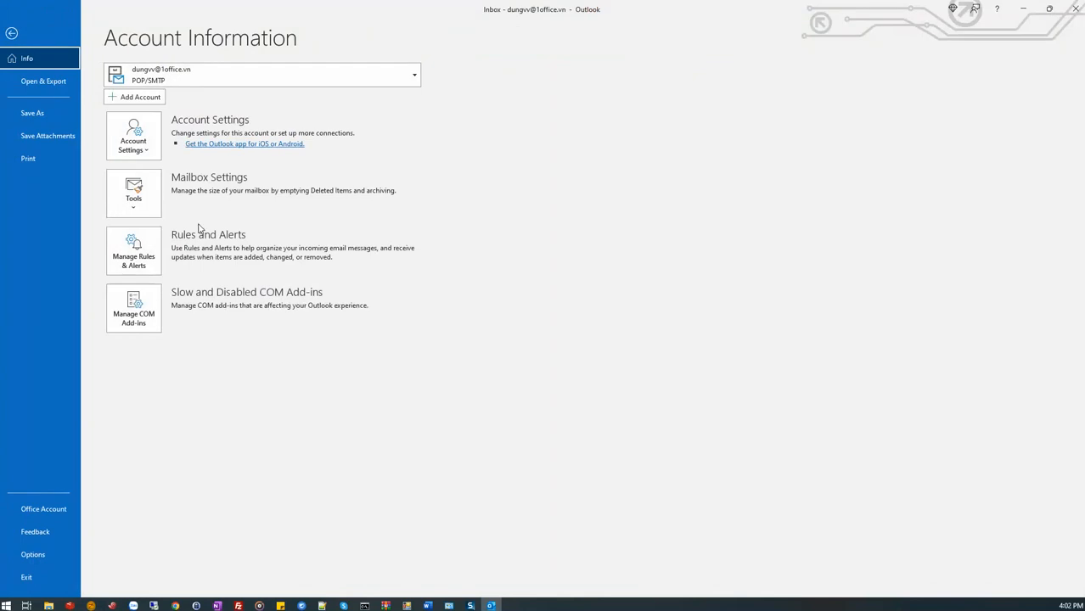
pyautogui.click(132, 136)
pyautogui.click(177, 188)
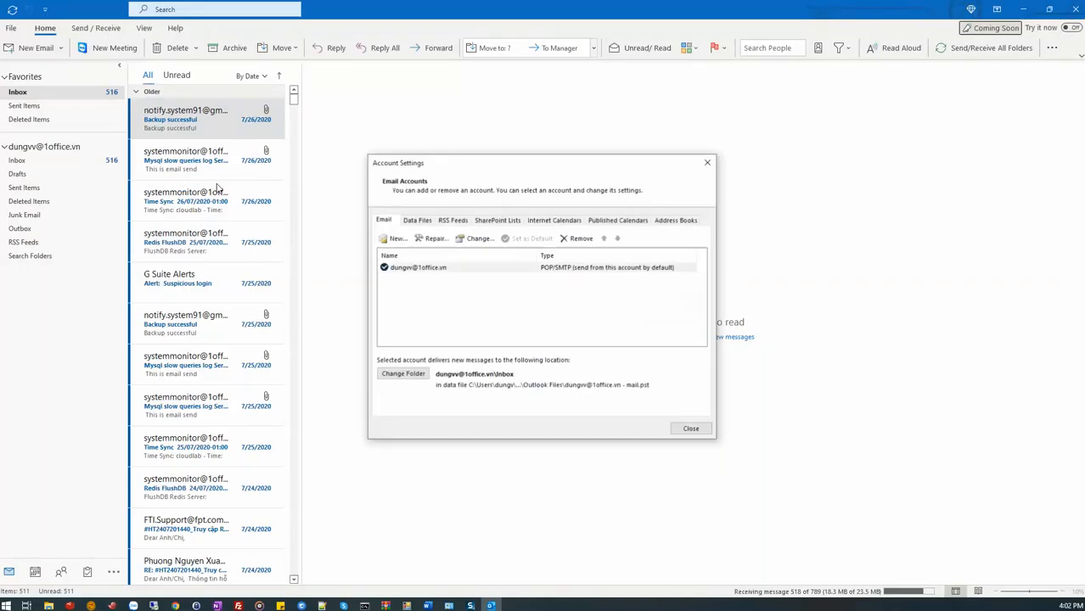
pyautogui.click(396, 239)
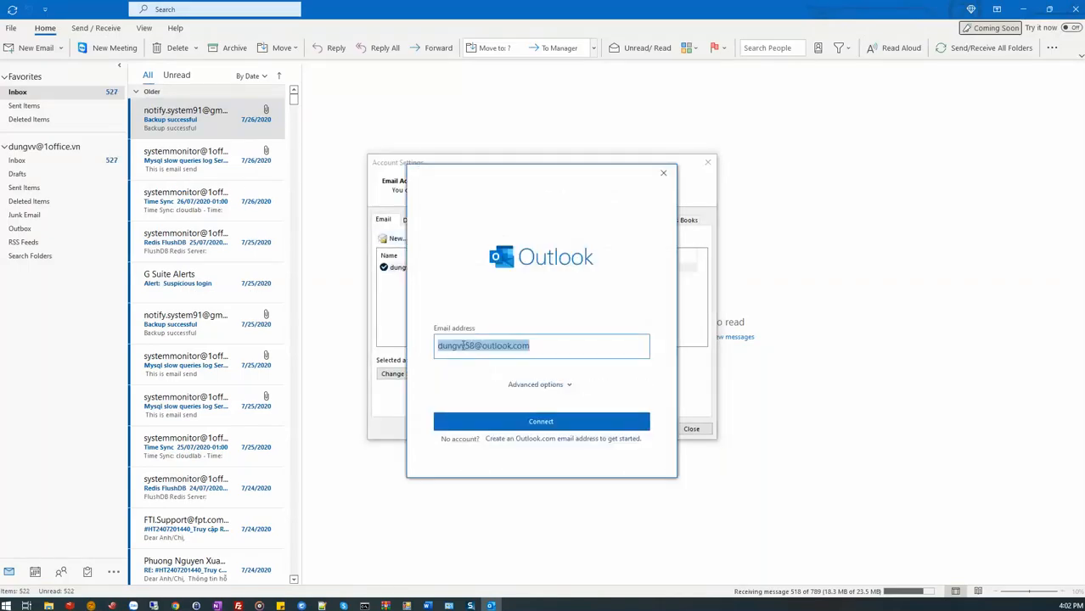
# Enter the 1office.com.vn email address for the new account, choose manual setup and select POP as the account type.
pyautogui.moveTo(466, 346); pyautogui.dragTo(616, 345)
pyautogui.write('@1')
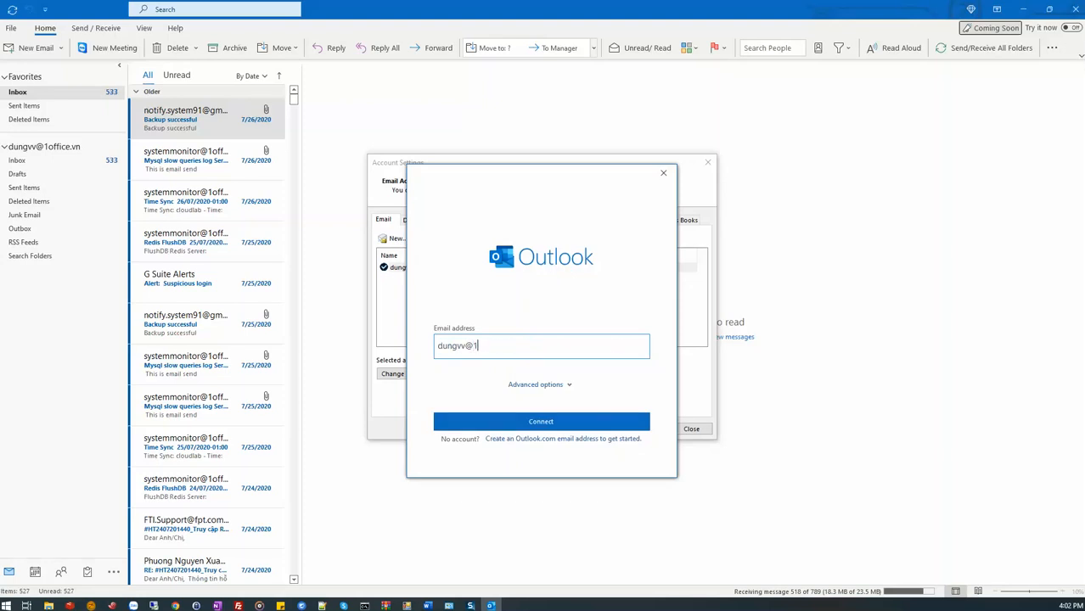
pyautogui.write('office.com.vn')
pyautogui.click(535, 385)
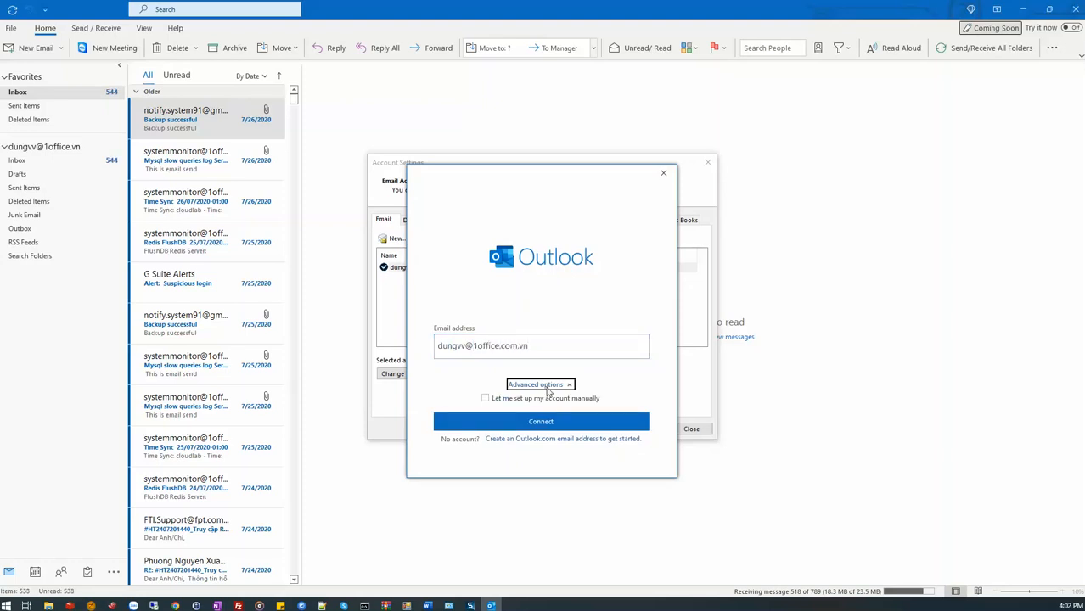
pyautogui.click(485, 398)
pyautogui.click(499, 422)
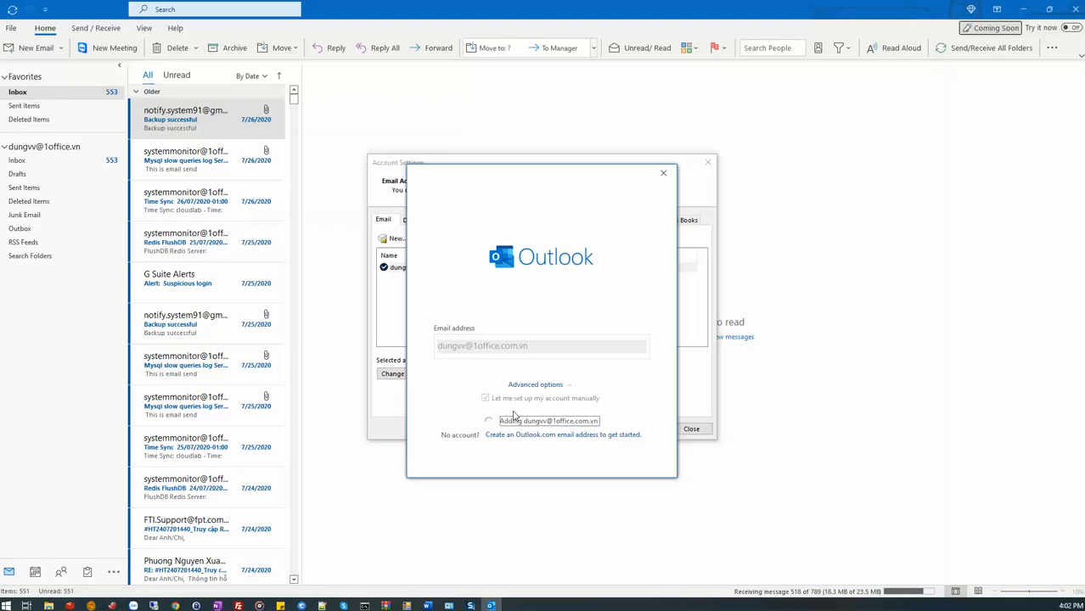
pyautogui.click(465, 340)
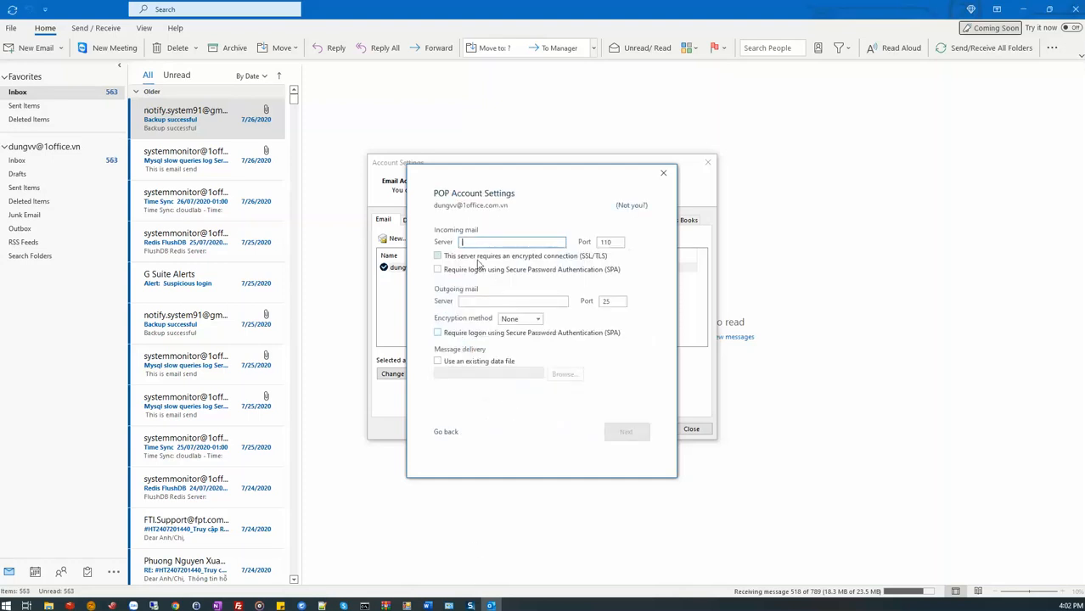
# Set both the incoming and outgoing mail servers to mail9024.maychuemail.com.
pyautogui.hotkey('ctrl', 'v')
pyautogui.moveTo(465, 243); pyautogui.dragTo(722, 272)
pyautogui.press('Delete')
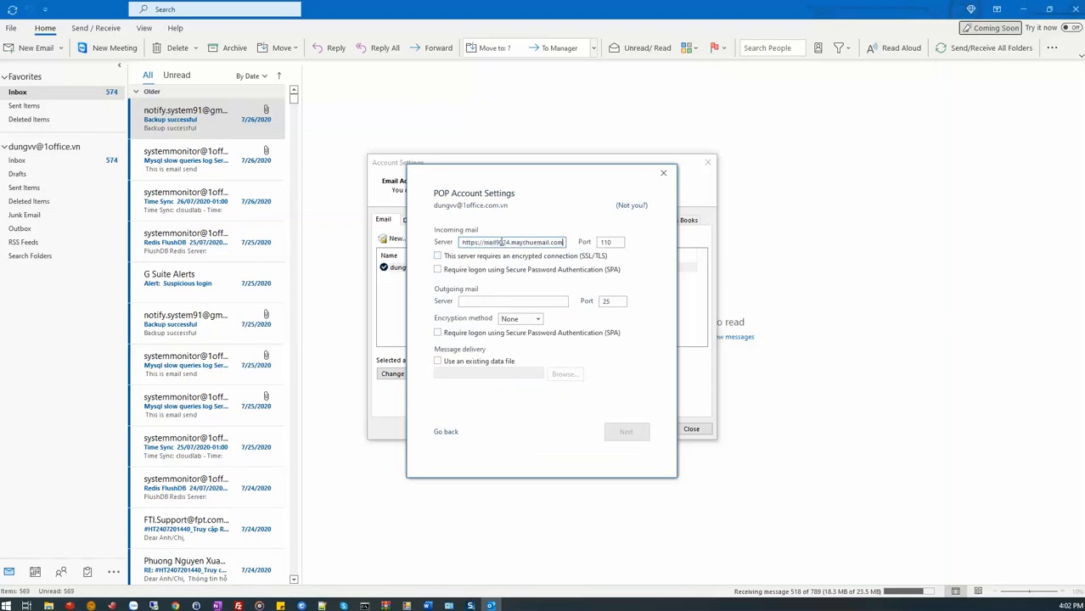
pyautogui.moveTo(483, 243); pyautogui.dragTo(461, 243)
pyautogui.press('Delete')
pyautogui.hotkey('ctrl', 'a')
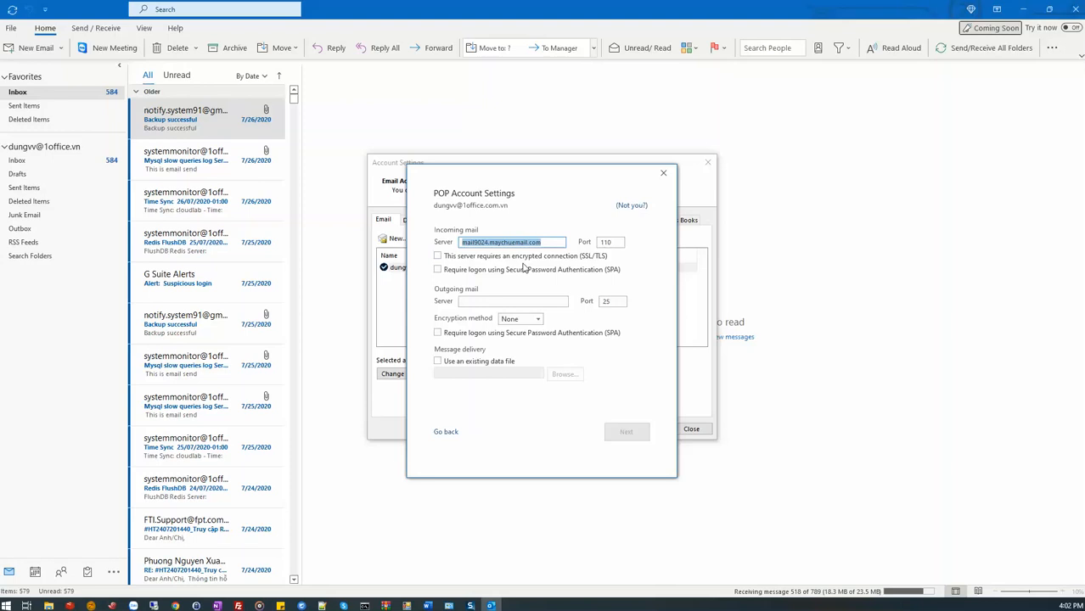
pyautogui.hotkey('ctrl', 'c')
pyautogui.click(508, 300)
pyautogui.hotkey('ctrl', 'v')
# Require an encrypted connection for incoming mail and set the outgoing encryption method to SSL/TLS.
pyautogui.click(459, 259)
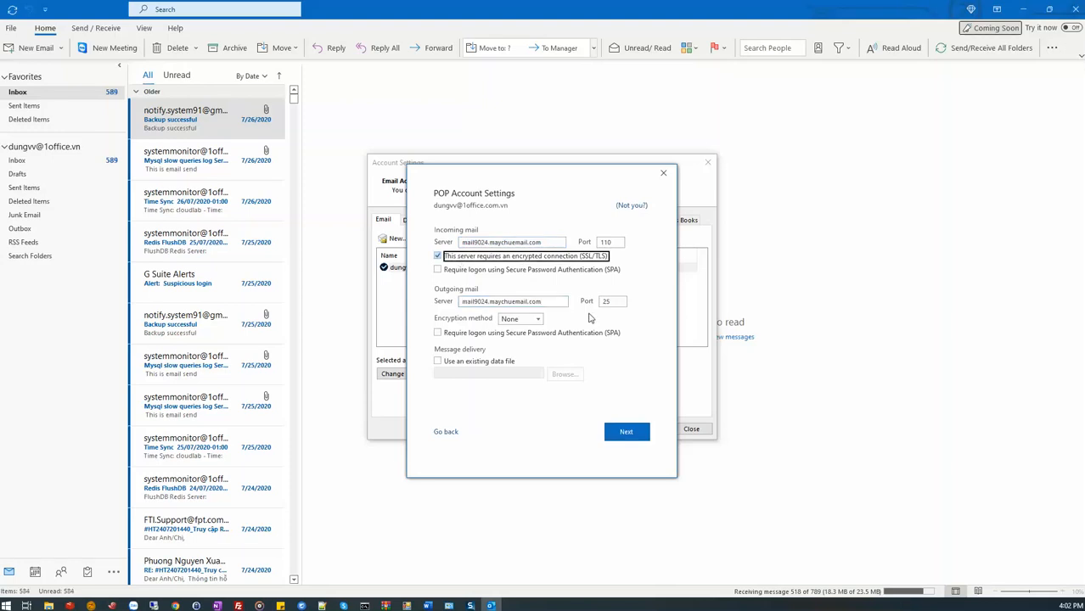
pyautogui.click(535, 319)
pyautogui.click(518, 343)
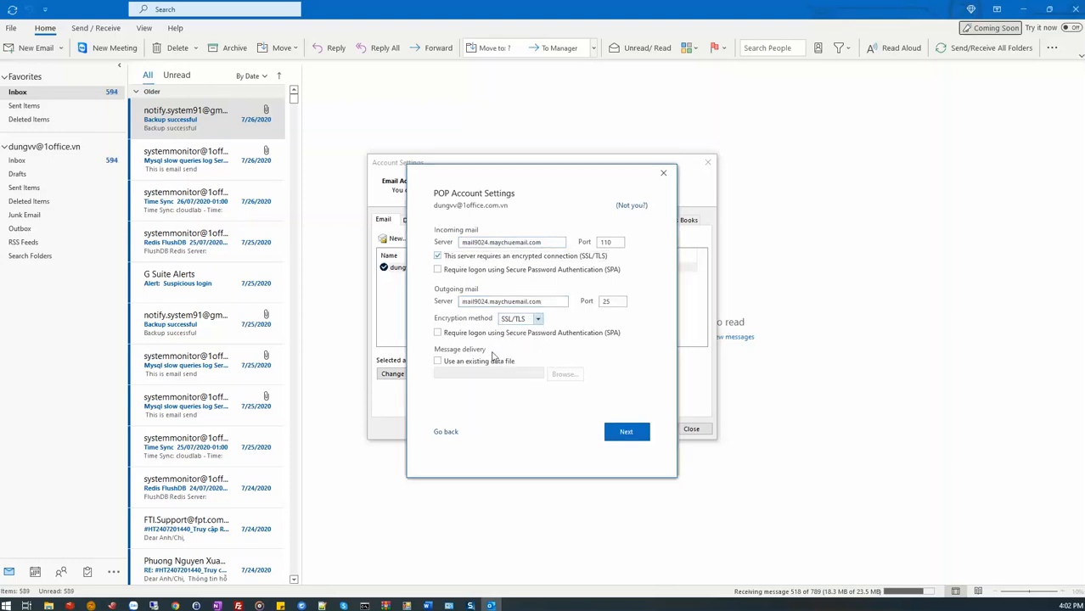
# Choose to deliver messages to an existing data file and view the available Outlook data files.
pyautogui.click(477, 362)
pyautogui.click(565, 375)
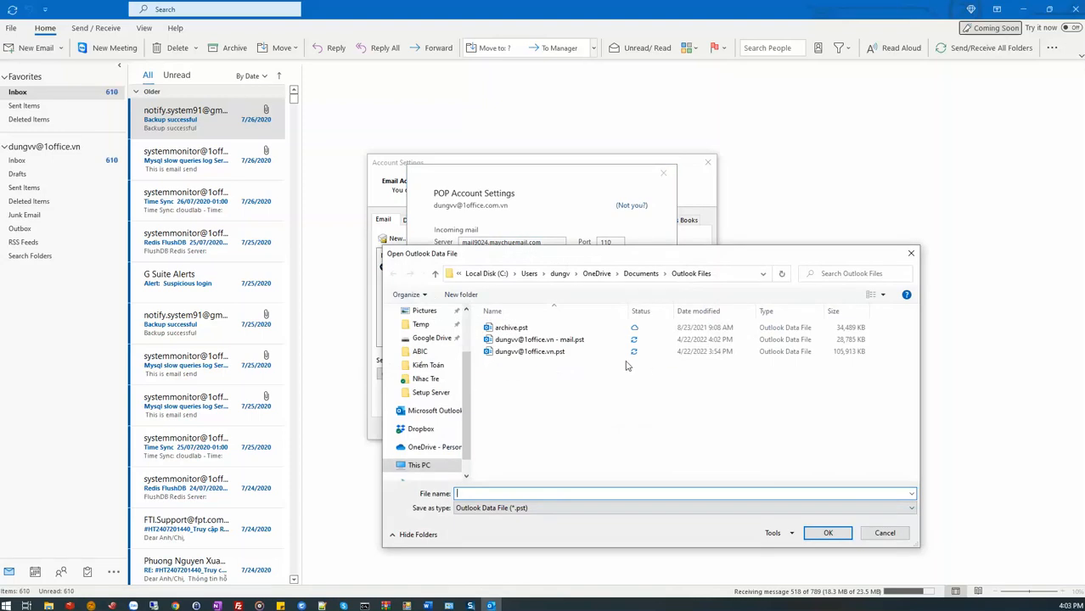
pyautogui.click(381, 161)
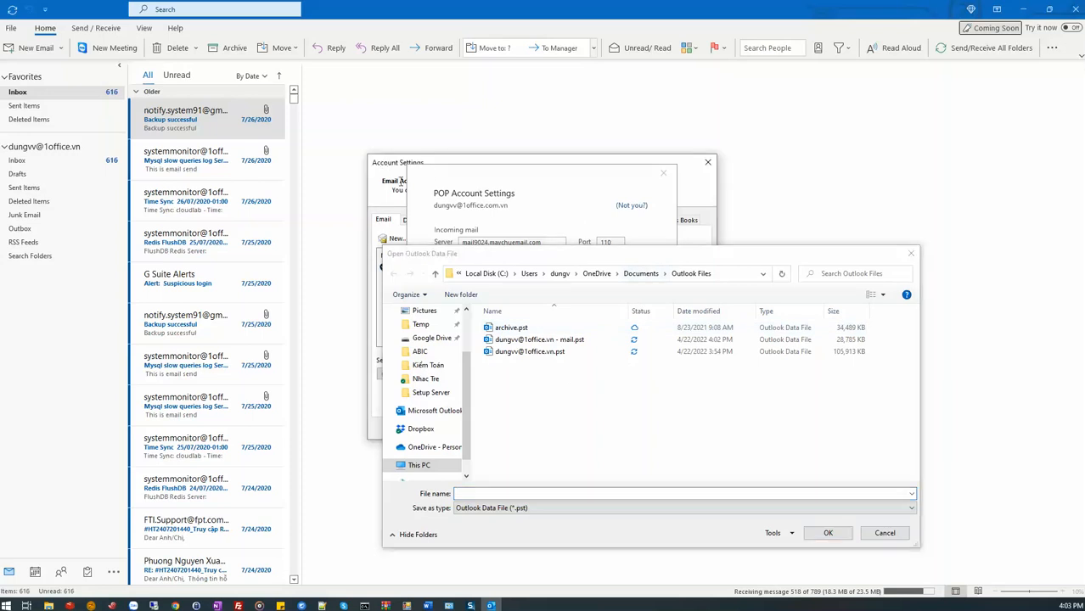
pyautogui.click(912, 258)
# Check the old 1office.vn account's data file path and select that same "- mail.pst" file for the new account's message delivery.
pyautogui.moveTo(540, 170); pyautogui.dragTo(850, 204)
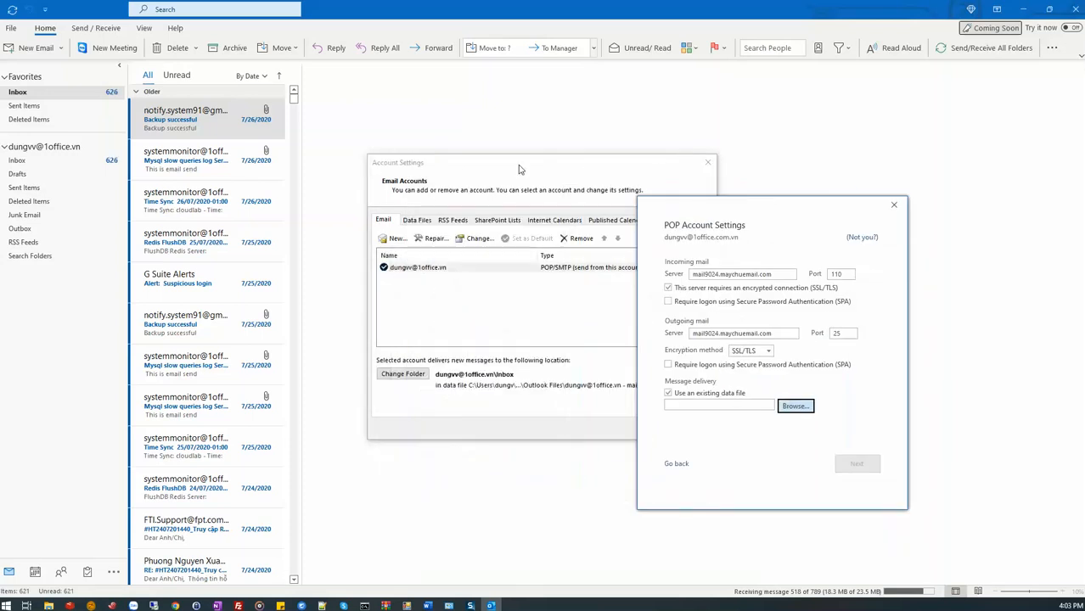
pyautogui.click(416, 220)
pyautogui.moveTo(669, 211); pyautogui.dragTo(770, 202)
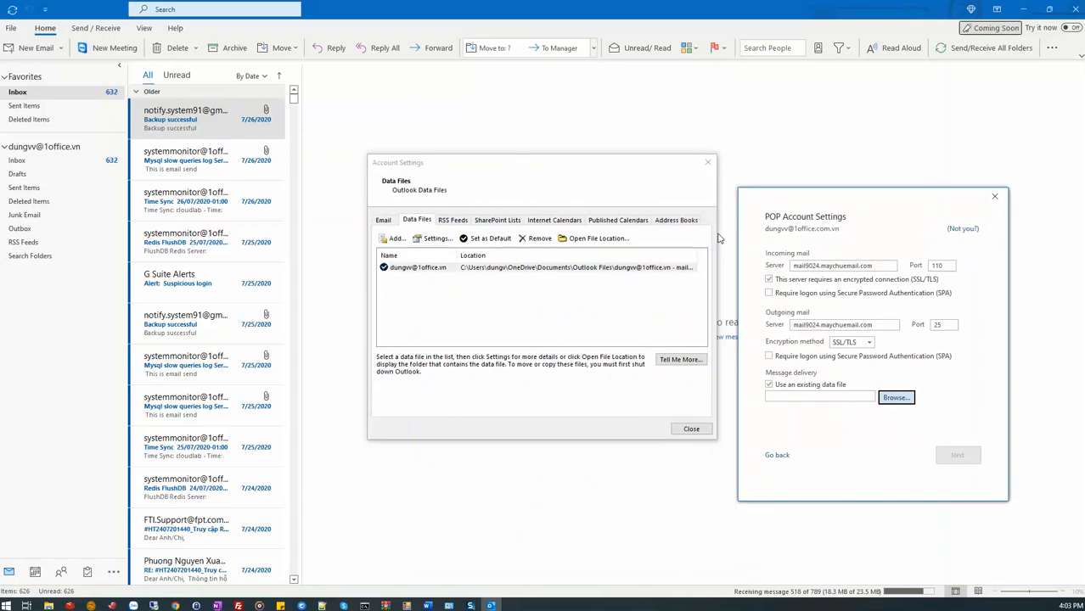
pyautogui.click(655, 269)
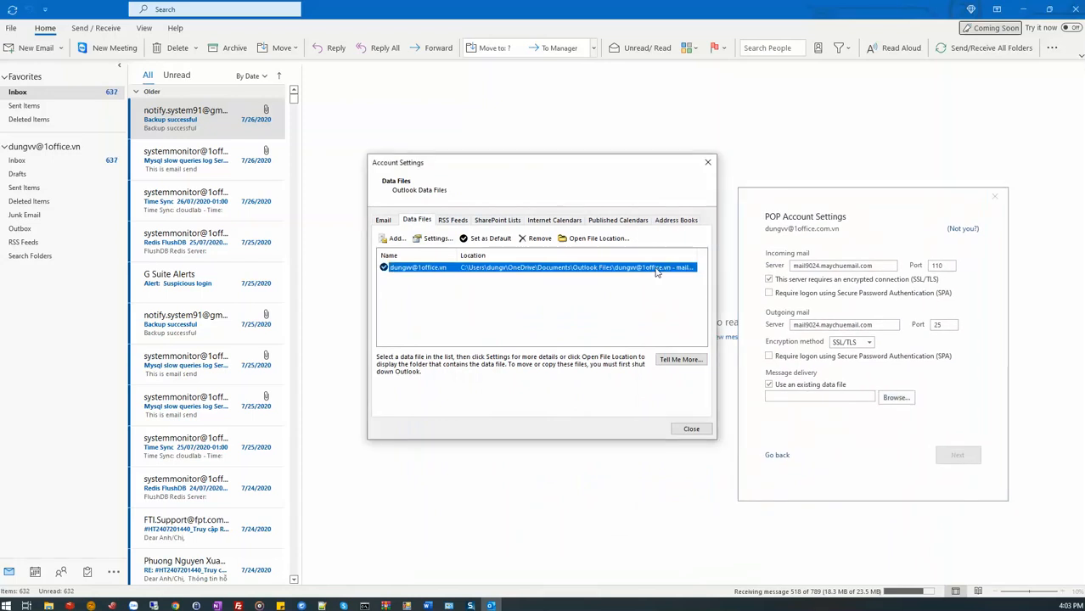
pyautogui.moveTo(724, 256); pyautogui.dragTo(710, 257)
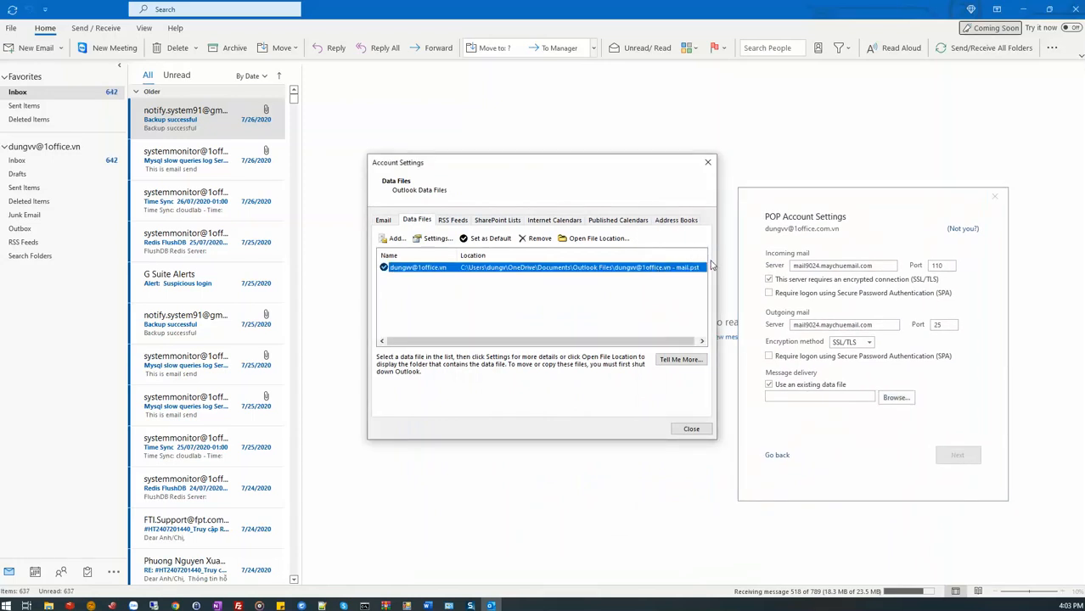
pyautogui.click(887, 399)
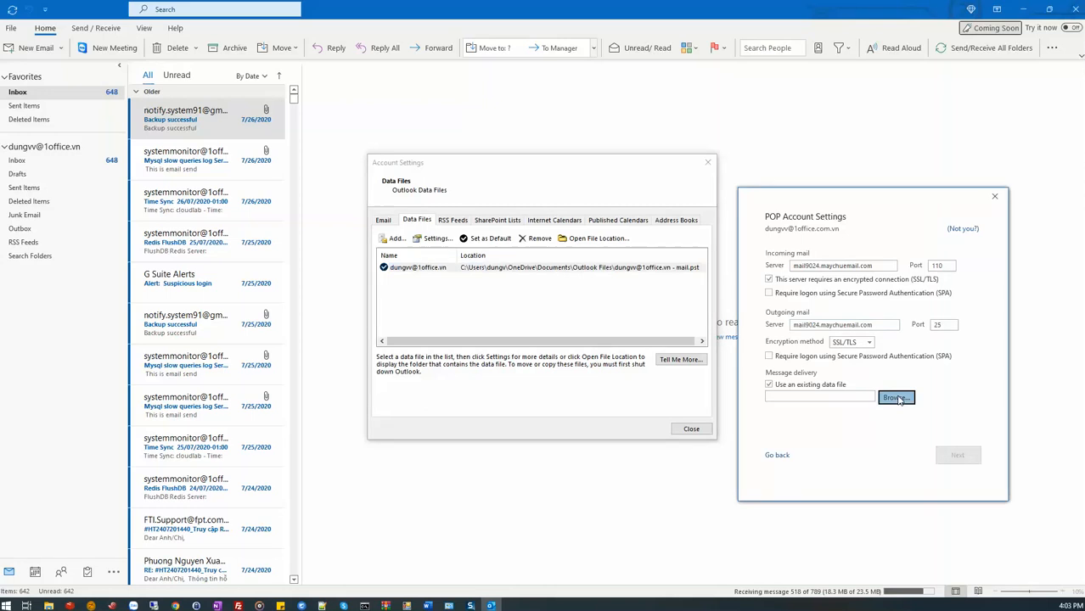
pyautogui.doubleClick(629, 339)
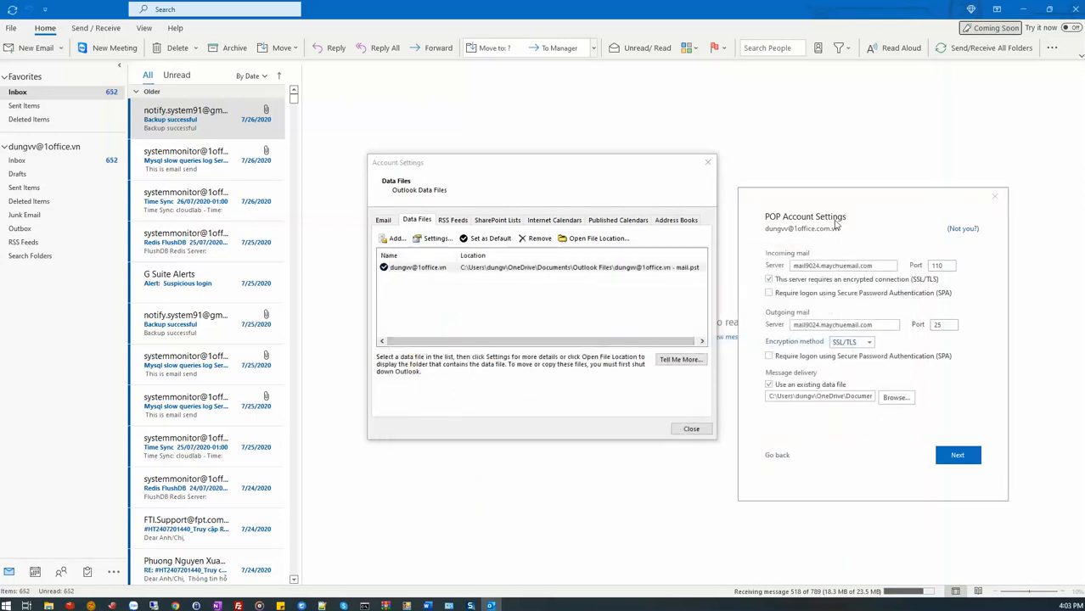
# Set the incoming mail port to 995 and the outgoing mail port to 465.
pyautogui.moveTo(894, 188); pyautogui.dragTo(691, 189)
pyautogui.doubleClick(735, 258)
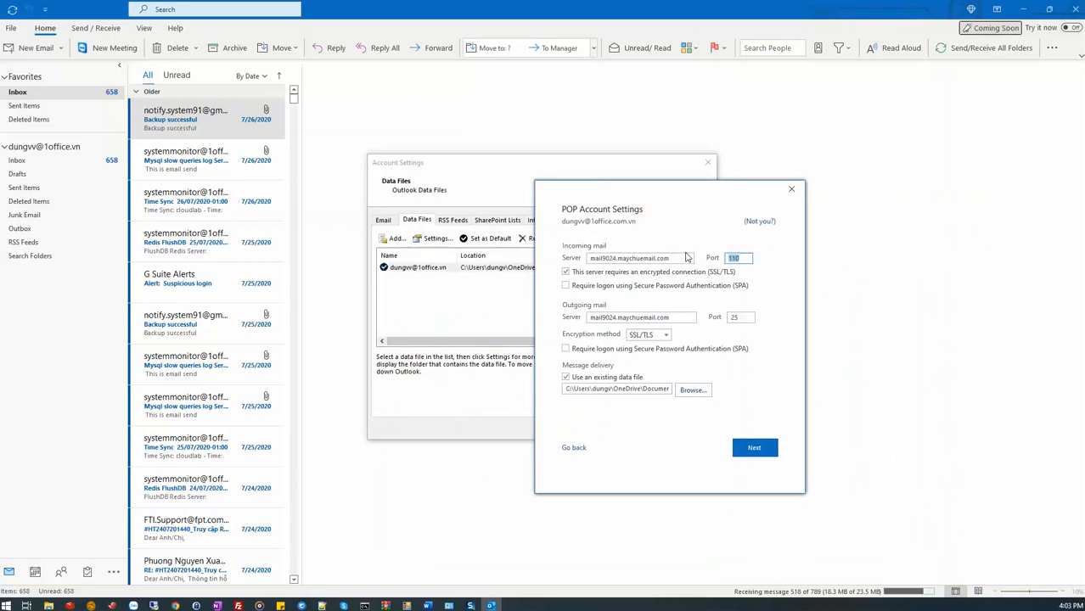
pyautogui.write('995')
pyautogui.press('Tab')
pyautogui.press('Tab')
pyautogui.press('Tab')
pyautogui.press('Tab')
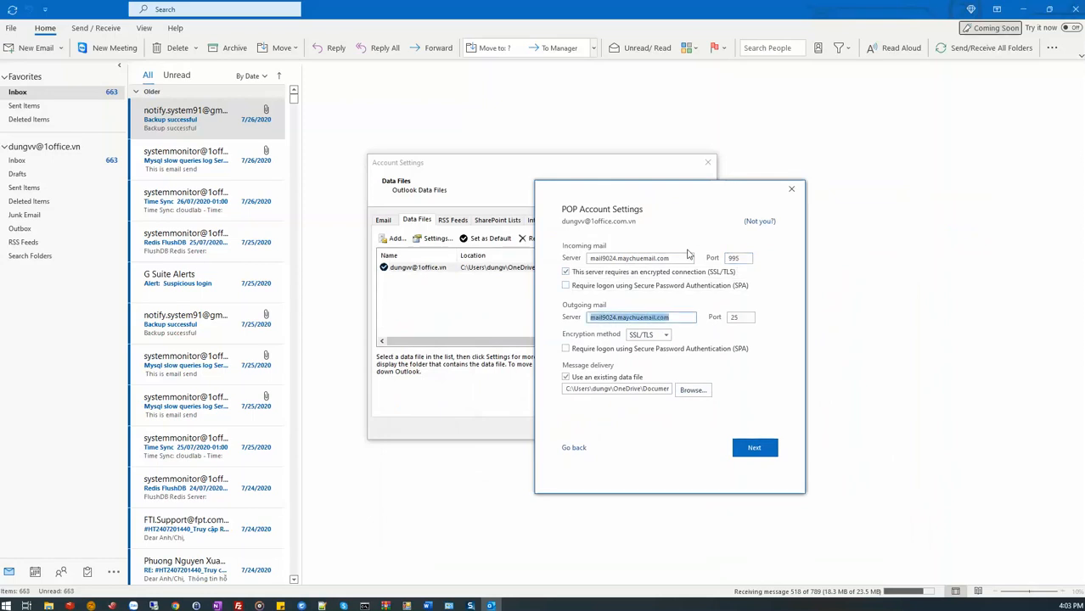
pyautogui.write('465')
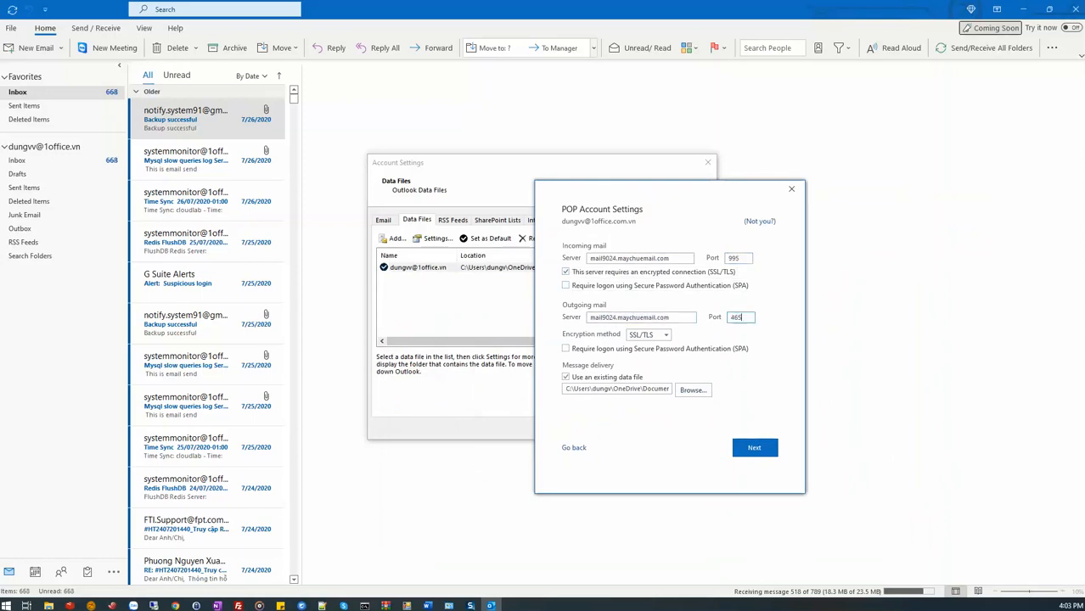
# Enter the new account's password, connect, finish adding the account and close the account settings.
pyautogui.click(749, 450)
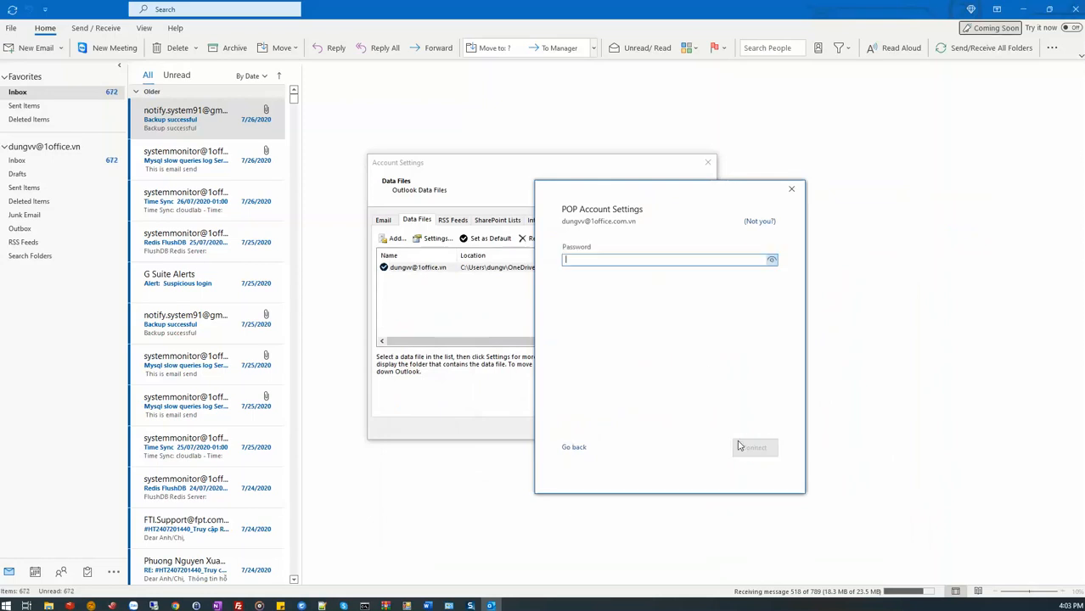
pyautogui.write('*****')
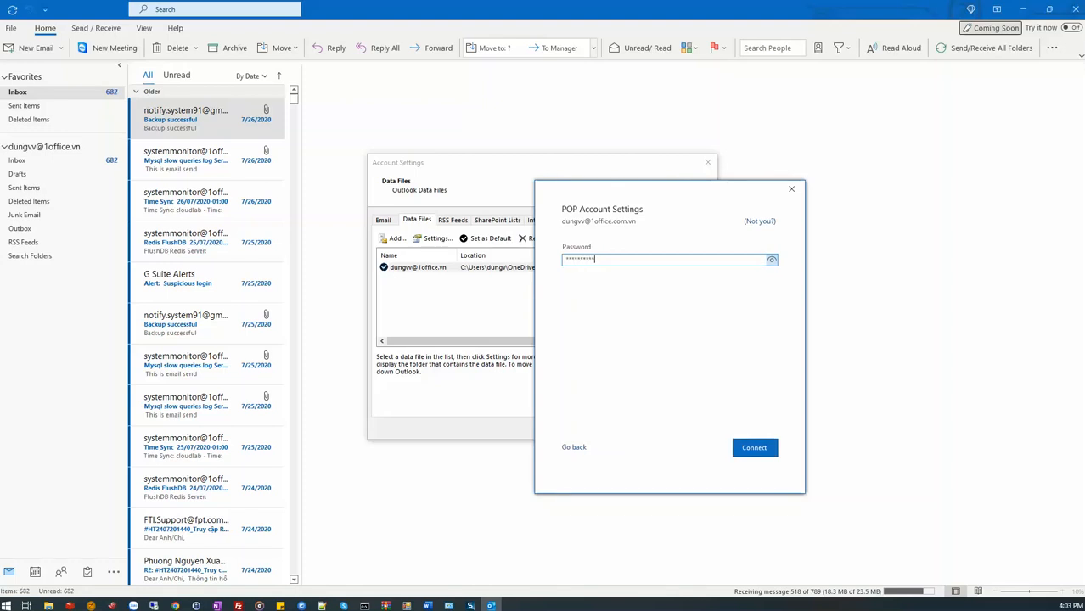
pyautogui.press('Return')
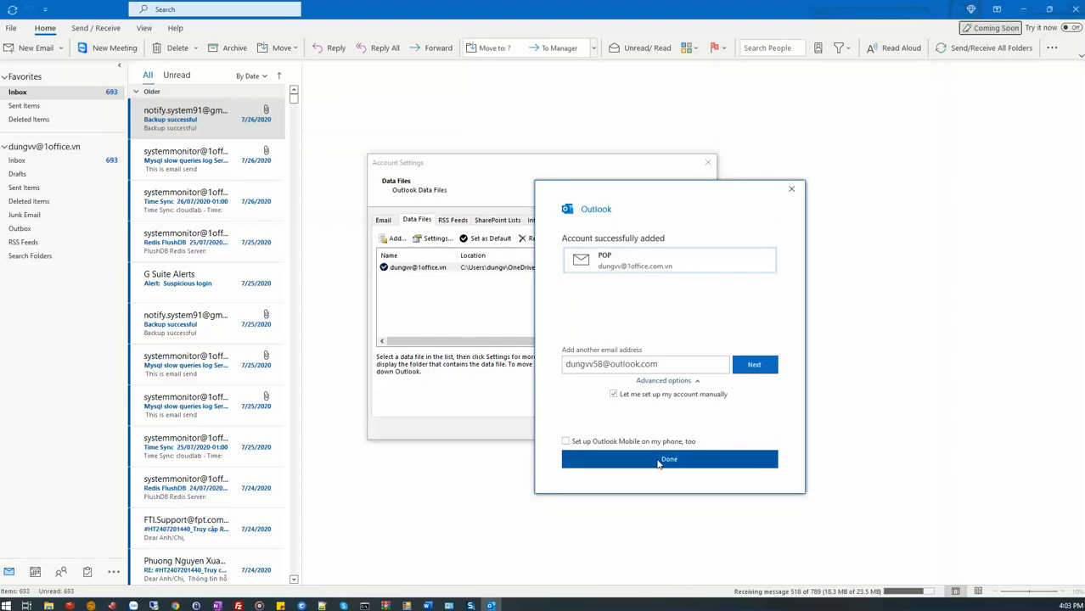
pyautogui.click(658, 460)
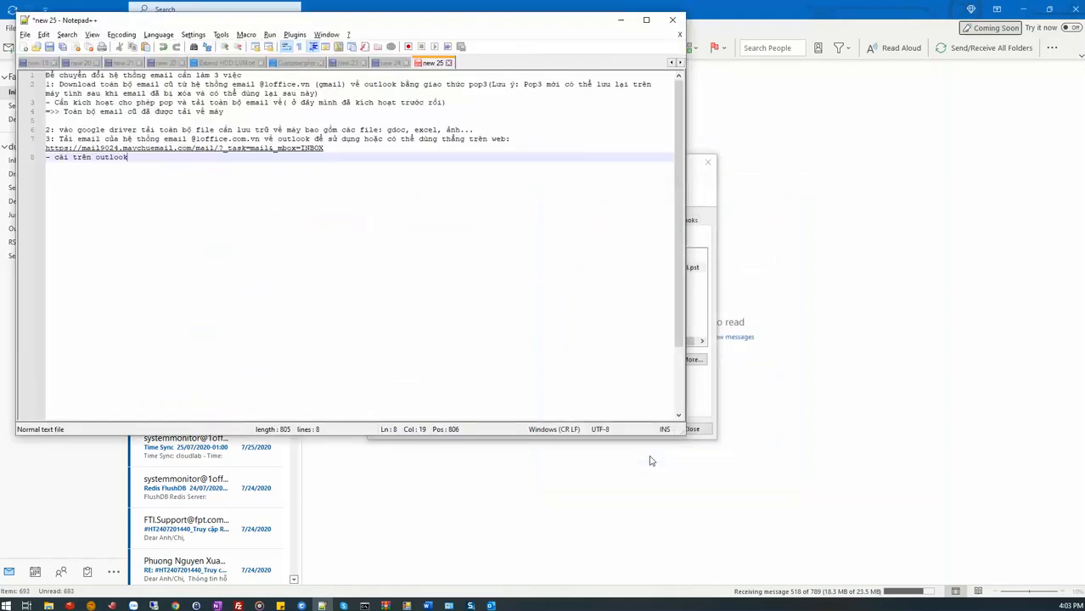
pyautogui.click(425, 497)
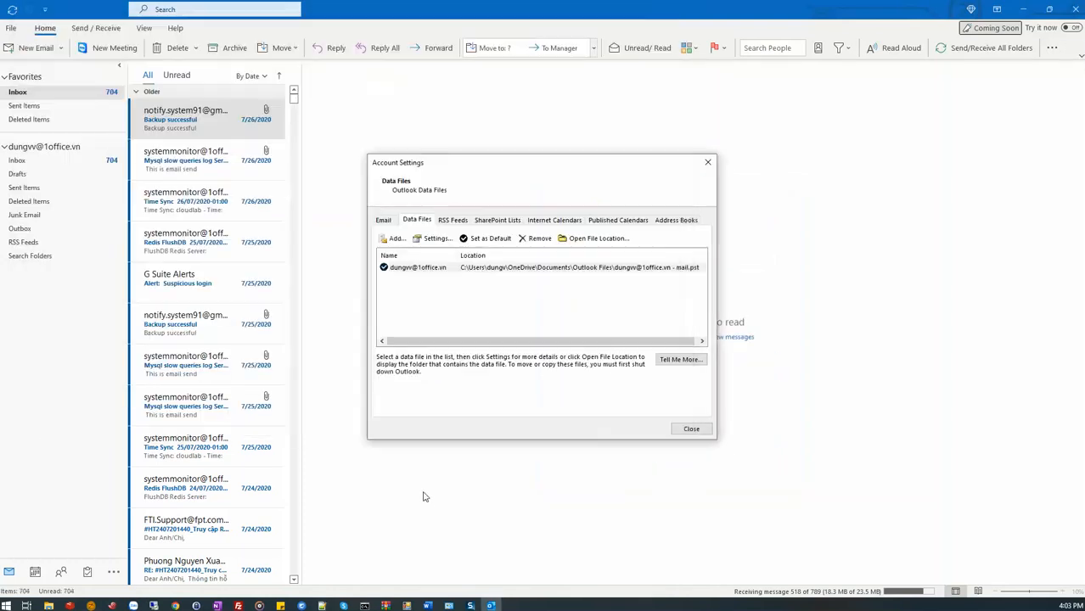
pyautogui.click(691, 430)
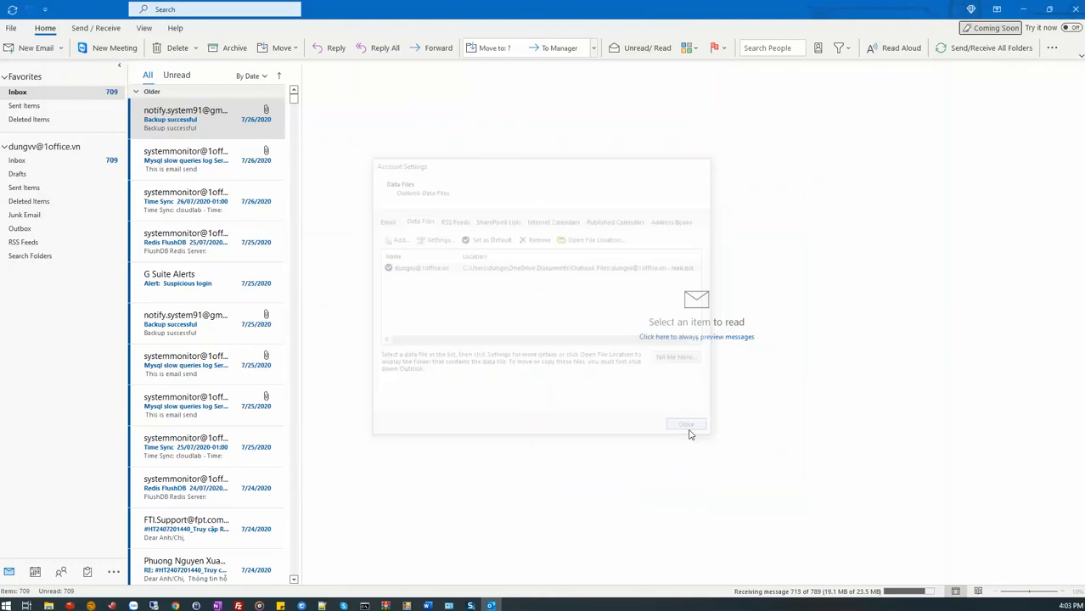
# Switch to the Notepad++ notes and add the line "done" below the Outlook setup note.
pyautogui.click(343, 606)
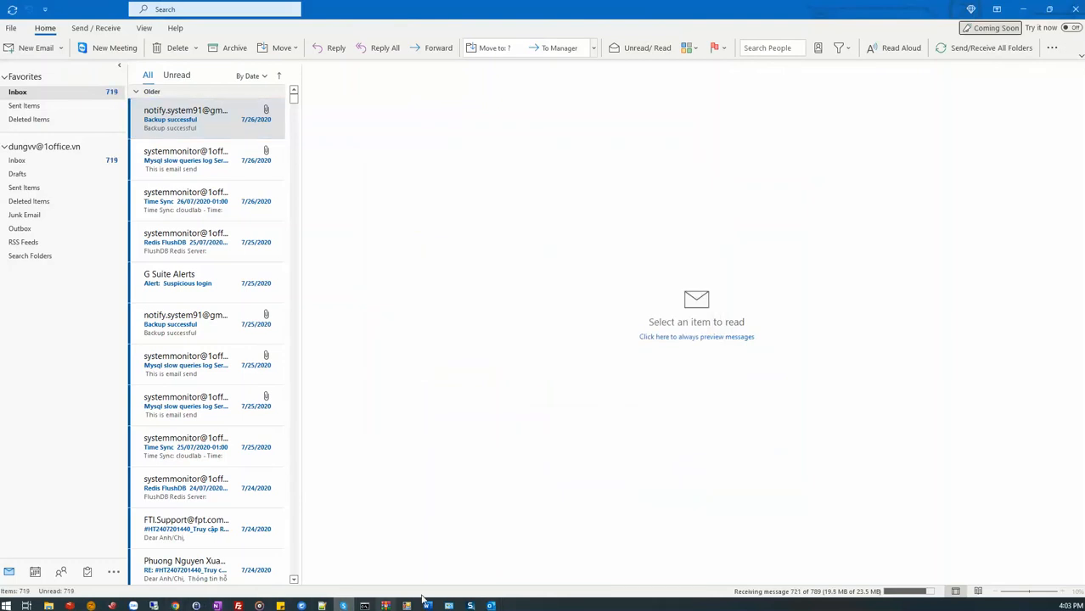
pyautogui.click(322, 607)
pyautogui.press('Return')
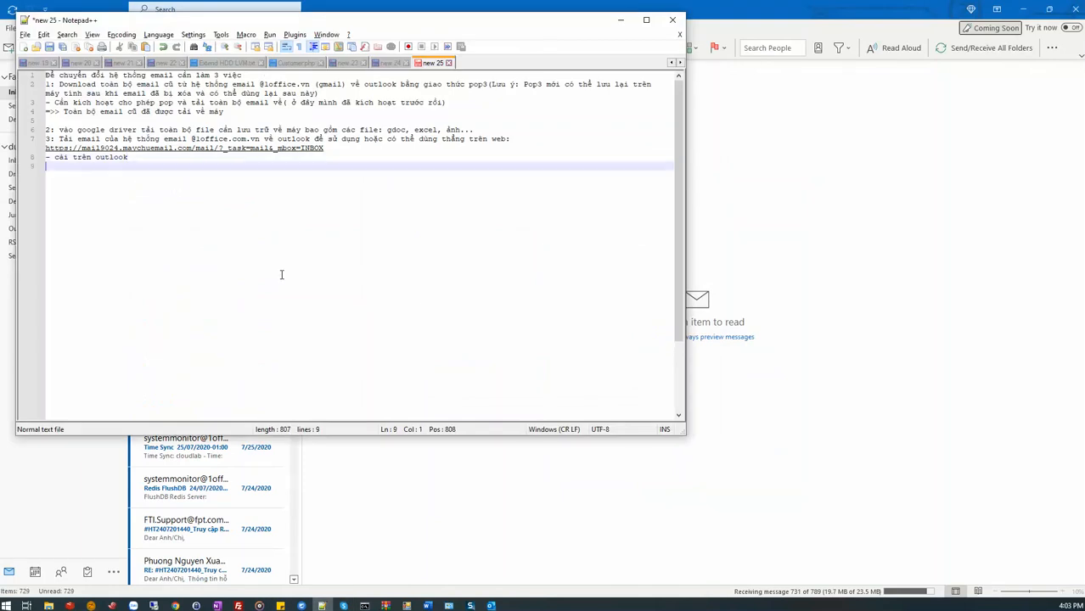
pyautogui.write('done')
pyautogui.press('Return')
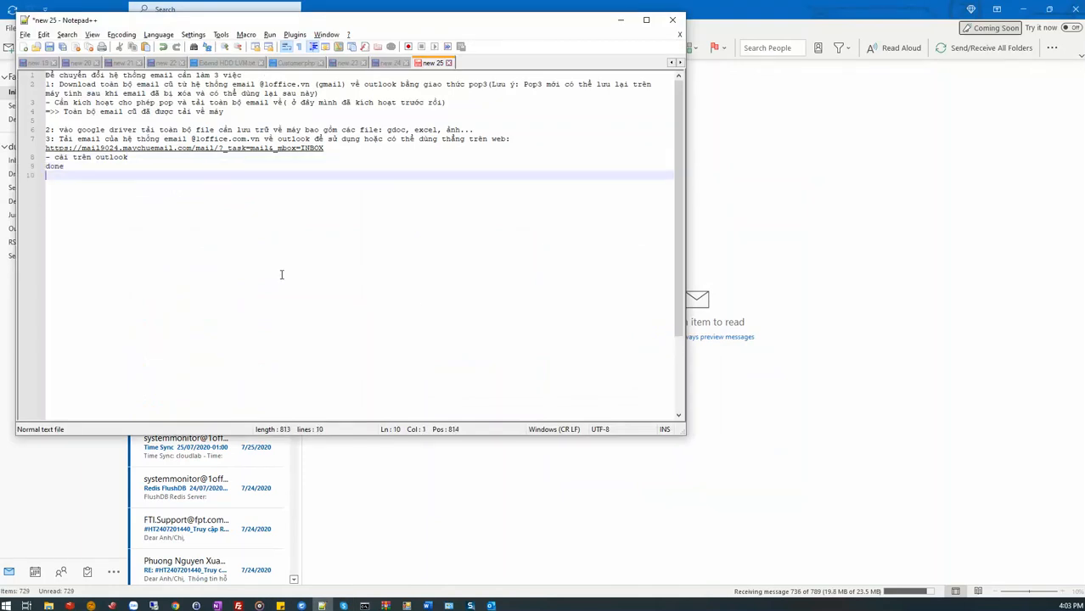
# Add the note "vậy là các mail từ 2 hệ thống sẽ sử dụng chung 1 data file." on the last line.
pyautogui.write('vậy là c')
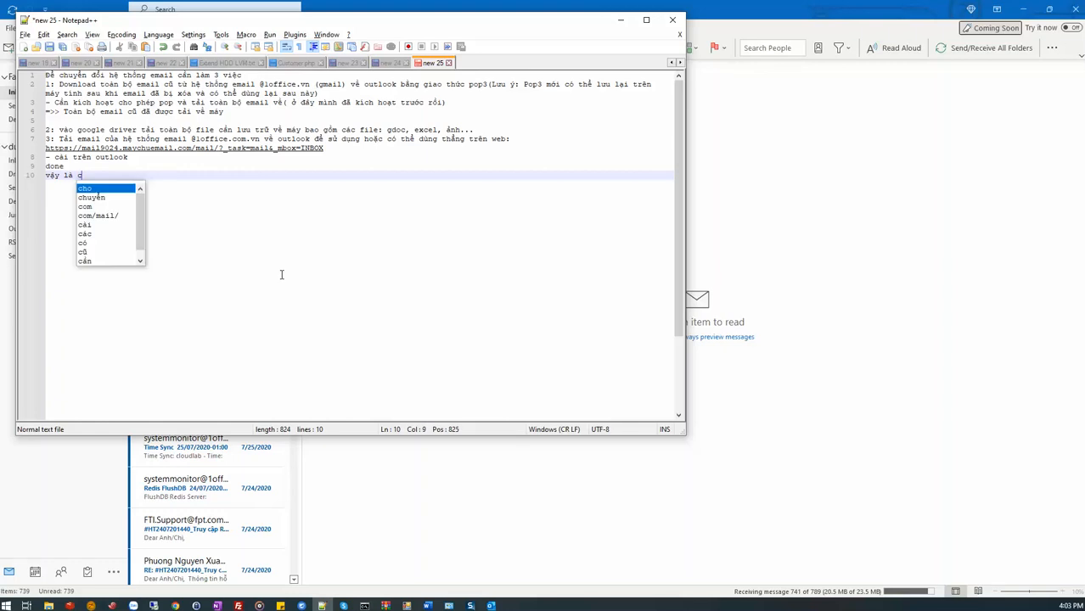
pyautogui.write('acs mai')
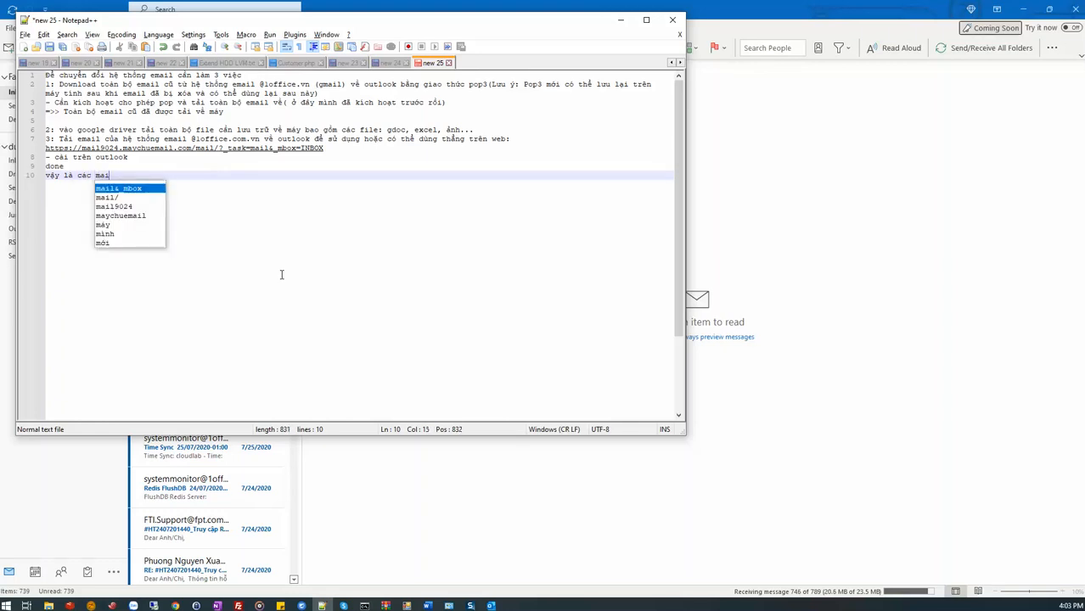
pyautogui.write('l tư')
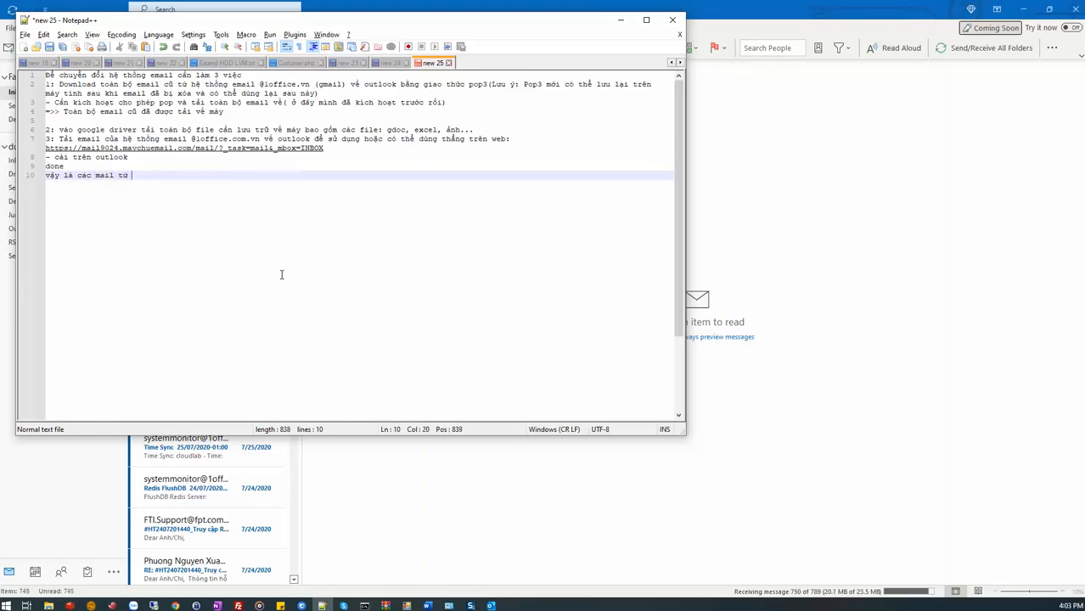
pyautogui.write('f 2 hệ thô')
pyautogui.write('ng sẽ sư dụng chung ')
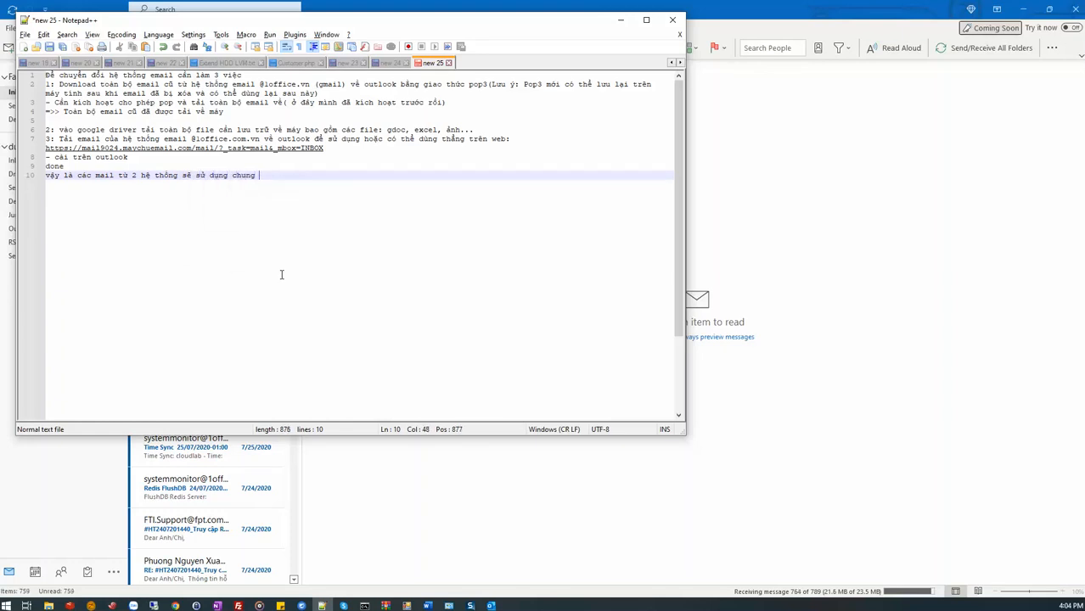
pyautogui.write('1 data f')
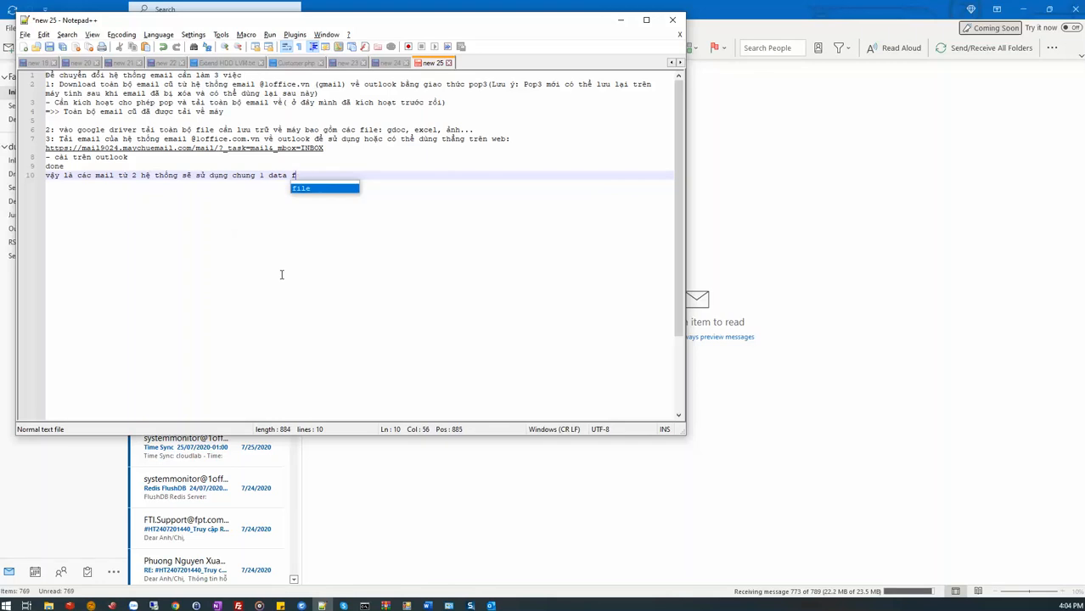
pyautogui.write('ile.')
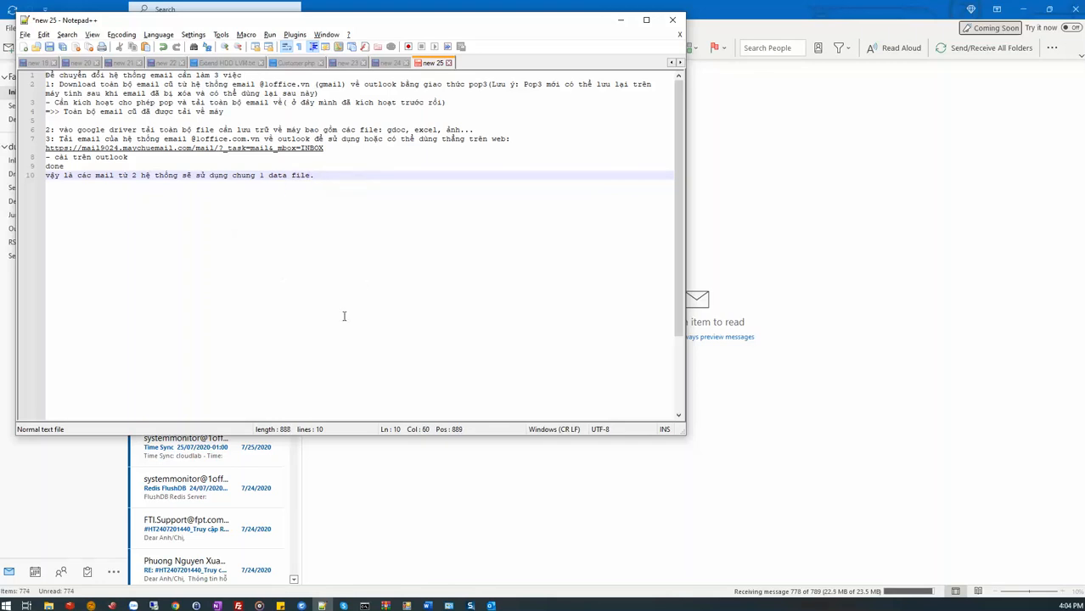
# Switch to Outlook, widen the inbox's message list and open the "Mysql slow queries log Server: cloud05 day: 25/07/2020" email.
pyautogui.click(491, 606)
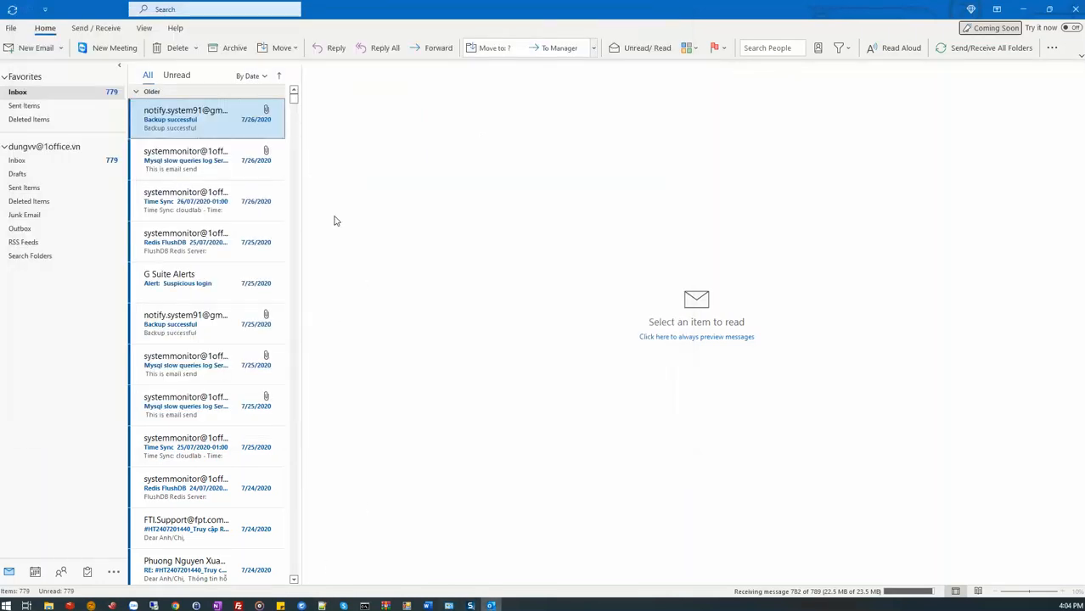
pyautogui.click(34, 161)
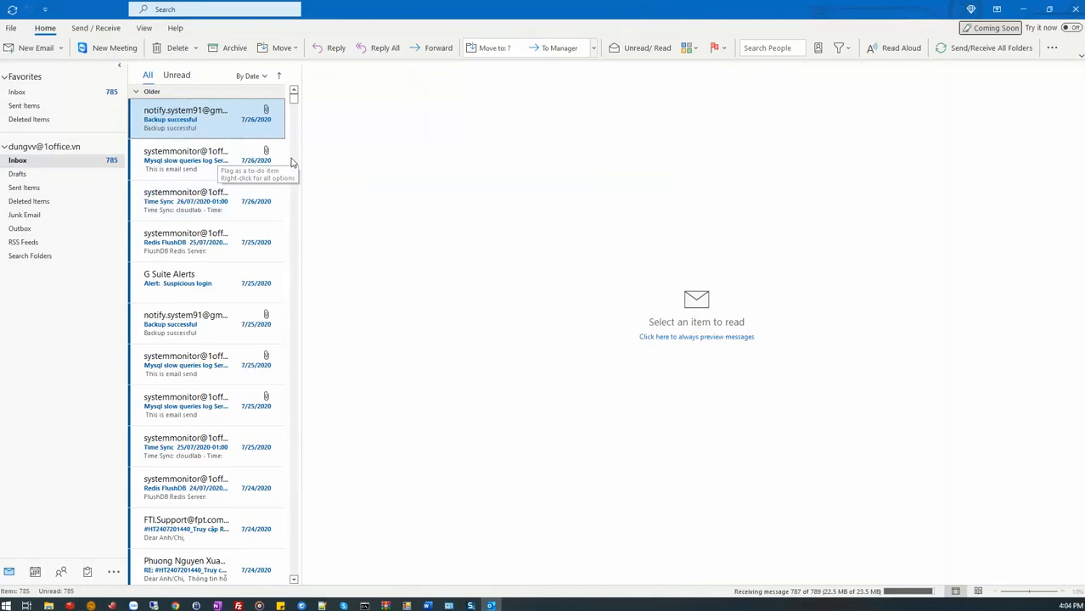
pyautogui.moveTo(303, 160); pyautogui.dragTo(482, 167)
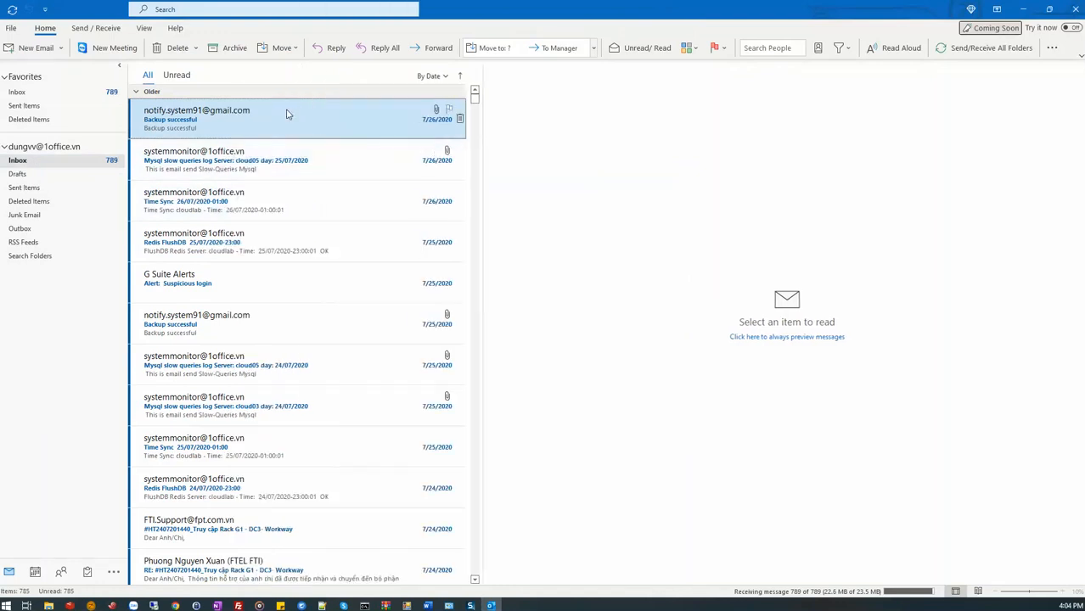
pyautogui.click(251, 160)
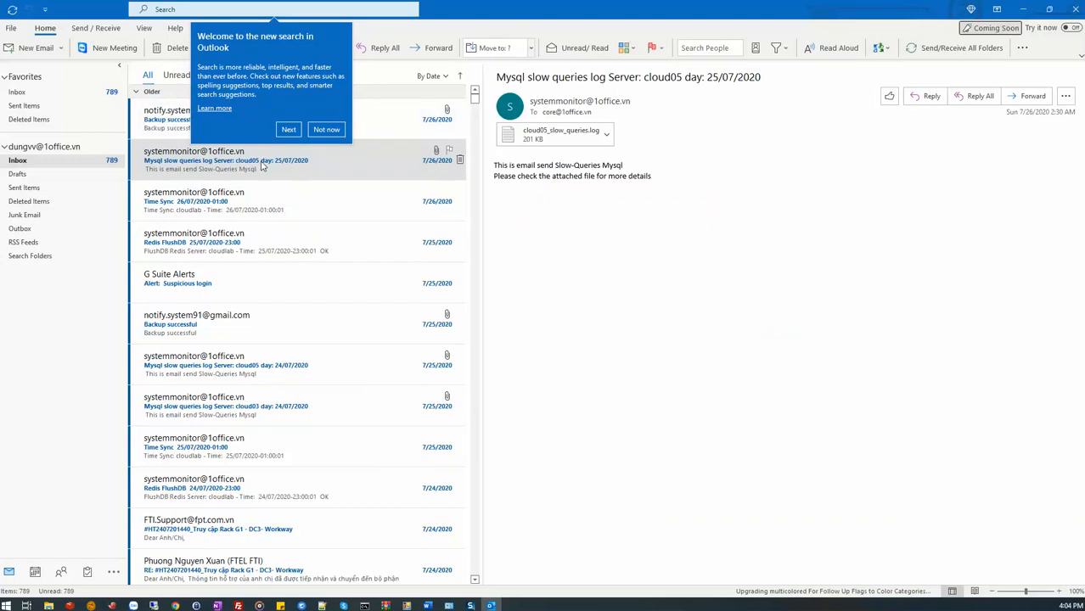